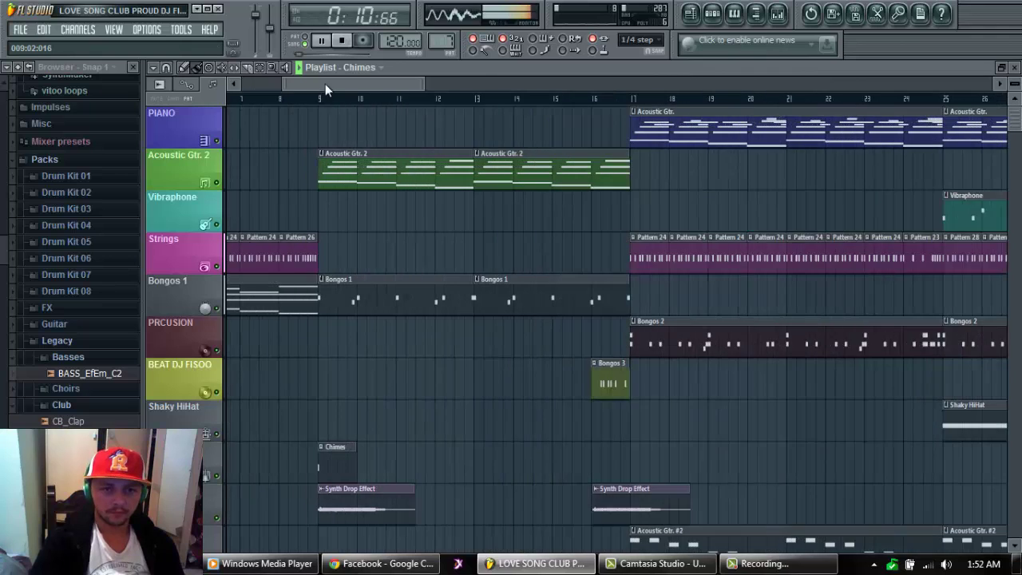
Inspect the notes of the Strings clip at the start of the song in the piano roll, and return to the playlist
{"action": "left_click_drag", "start_coordinate": [325, 84], "coordinate": [237, 85]}
{"action": "double_click", "coordinate": [486, 300]}
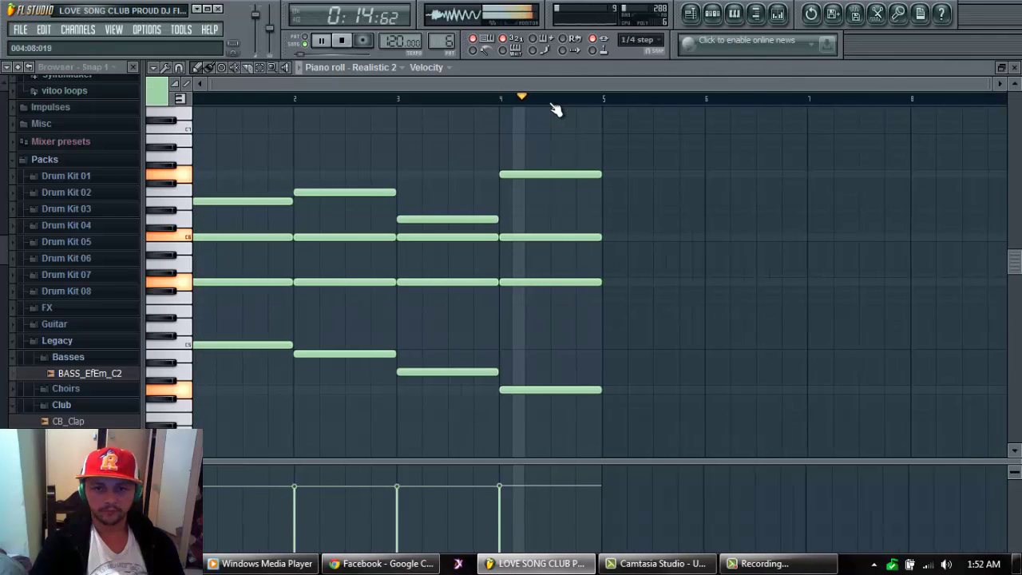
{"action": "left_click", "coordinate": [691, 14]}
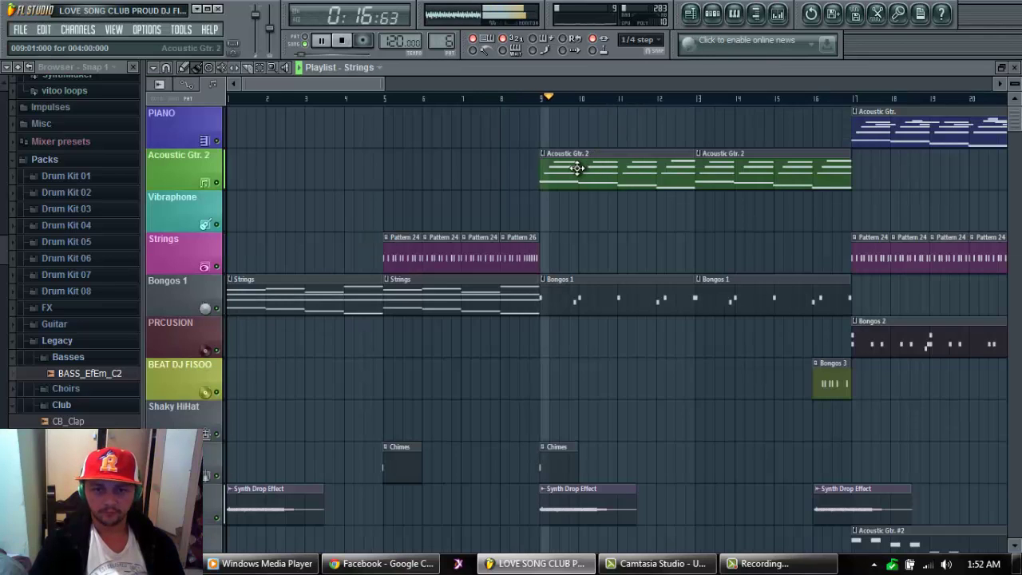
Examine all four bars of the Acoustic Gtr. 2 clip at bar 9 in the piano roll, and return to the playlist
{"action": "double_click", "coordinate": [582, 169]}
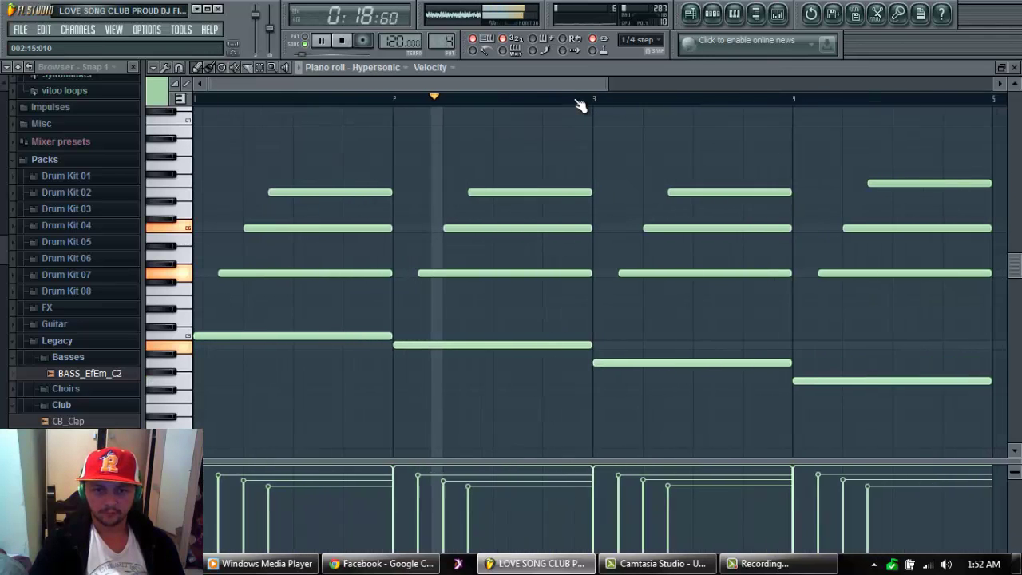
{"action": "scroll", "coordinate": [577, 102], "scroll_direction": "up", "scroll_amount": 1}
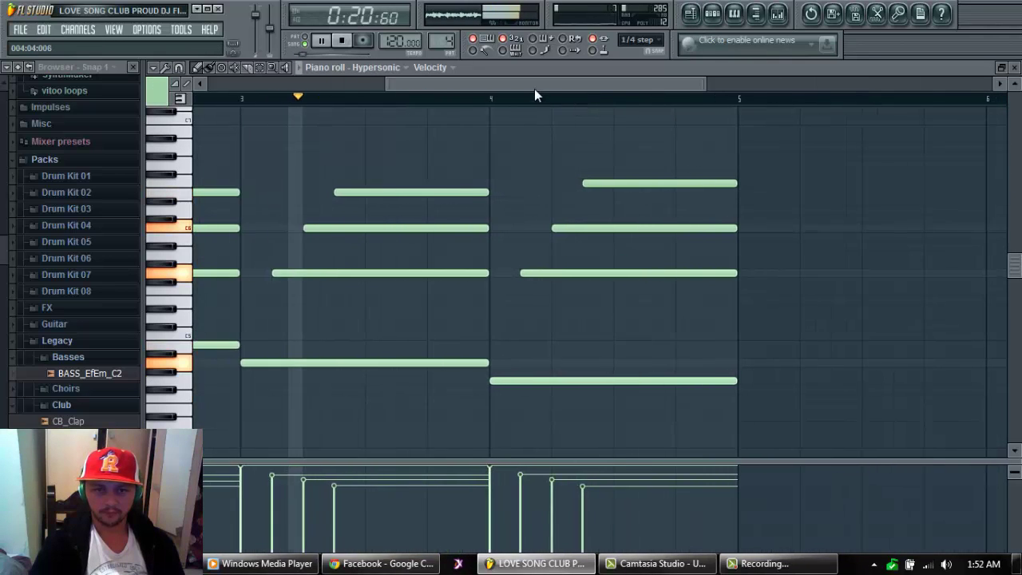
{"action": "left_click_drag", "start_coordinate": [535, 86], "coordinate": [426, 86]}
{"action": "scroll", "coordinate": [536, 99], "scroll_direction": "down", "scroll_amount": 4}
{"action": "scroll", "coordinate": [540, 101], "scroll_direction": "down", "scroll_amount": 2}
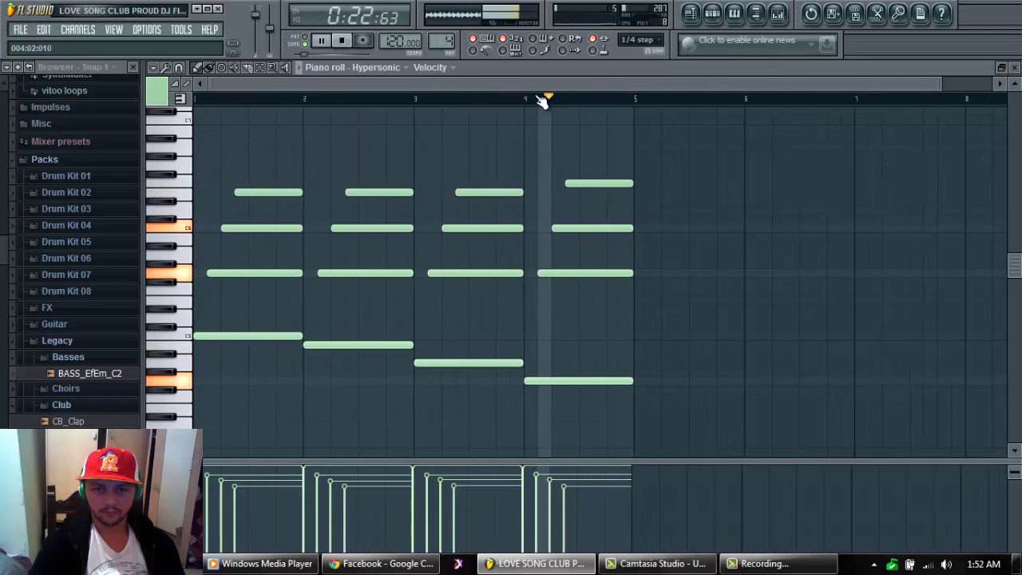
{"action": "left_click", "coordinate": [692, 16]}
Examine the full note layout of the Acoustic Gtr. clip at bar 17 on the PIANO track, and return to the playlist
{"action": "scroll", "coordinate": [550, 107], "scroll_direction": "down", "scroll_amount": 1}
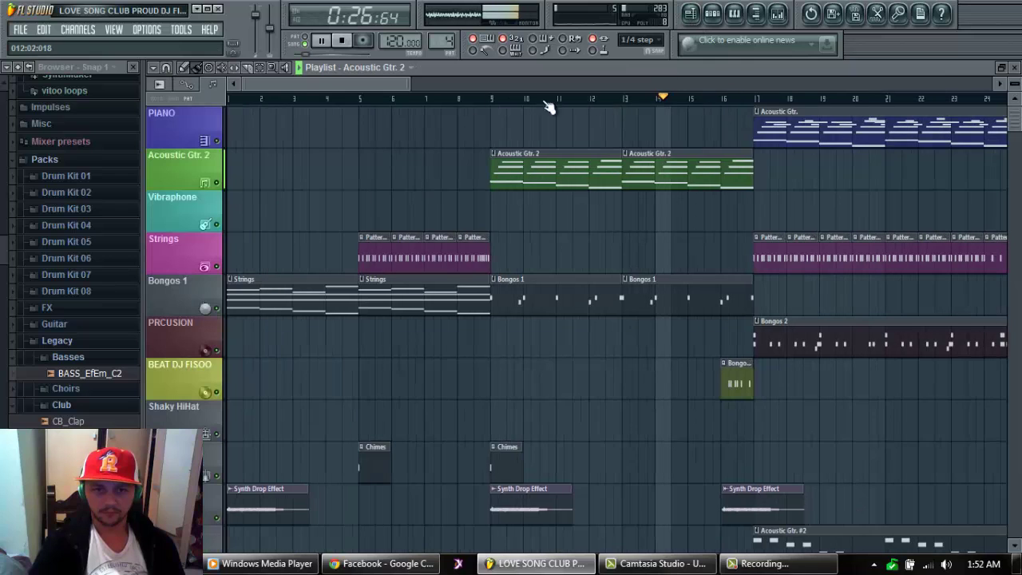
{"action": "left_click_drag", "start_coordinate": [396, 83], "coordinate": [462, 81]}
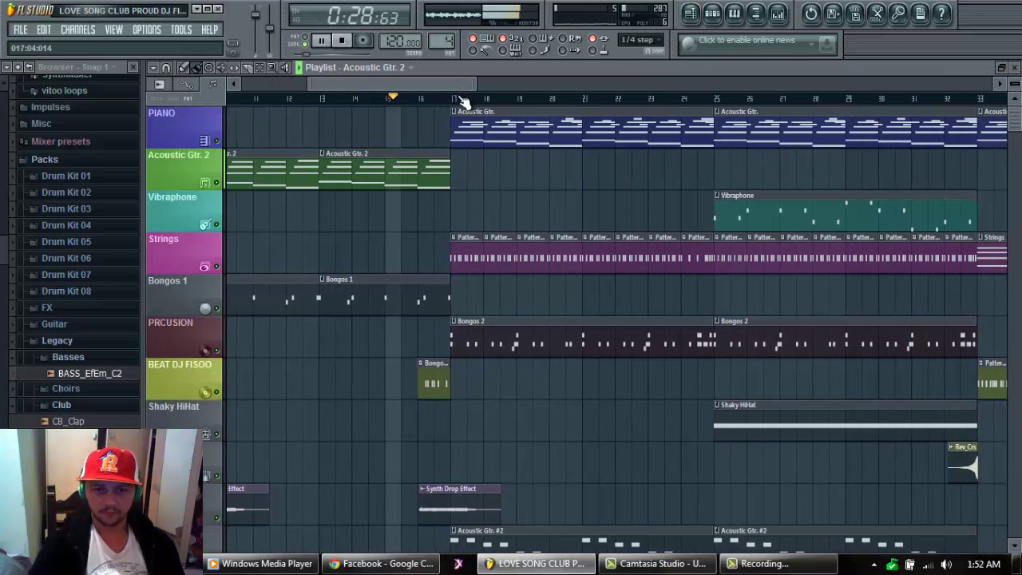
{"action": "scroll", "coordinate": [466, 103], "scroll_direction": "up", "scroll_amount": 2}
{"action": "scroll", "coordinate": [463, 104], "scroll_direction": "up", "scroll_amount": 4}
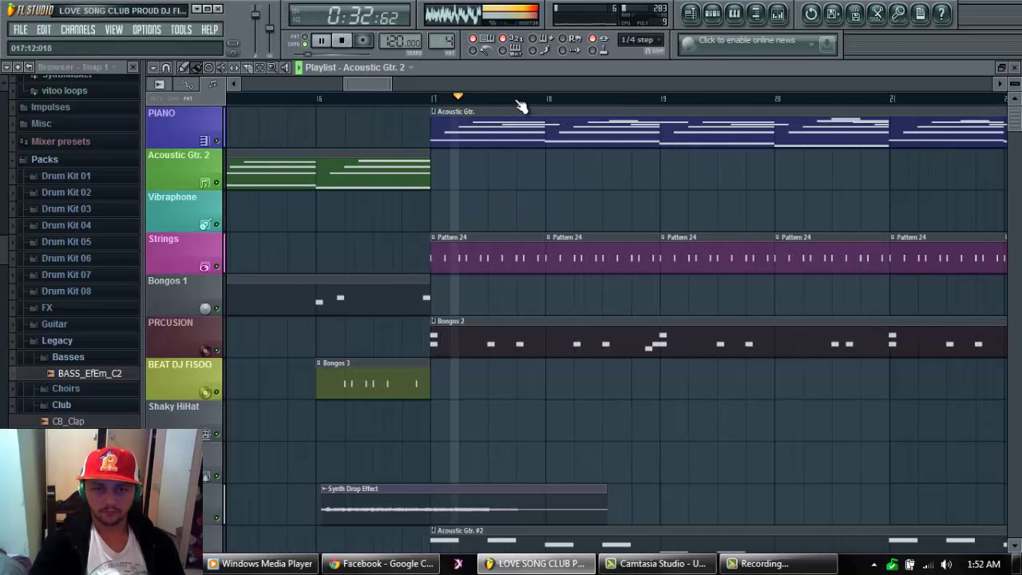
{"action": "scroll", "coordinate": [519, 105], "scroll_direction": "down", "scroll_amount": 3}
{"action": "double_click", "coordinate": [557, 127]}
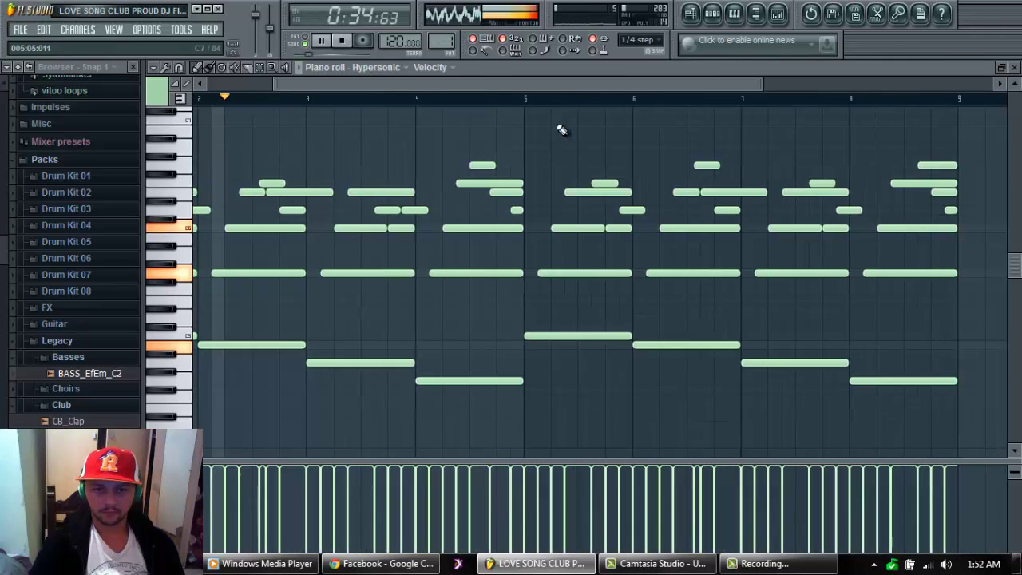
{"action": "scroll", "coordinate": [497, 100], "scroll_direction": "down", "scroll_amount": 3}
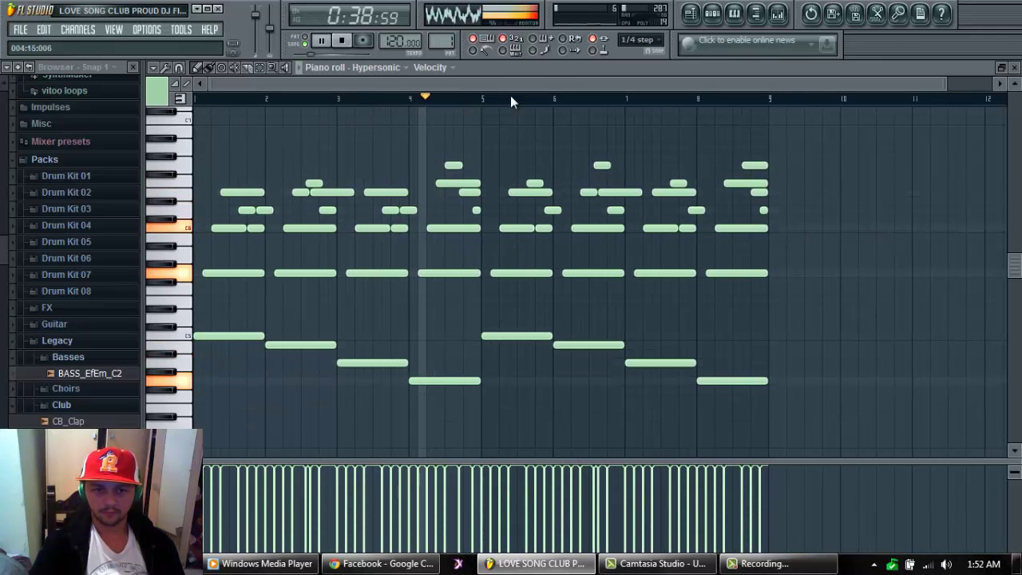
{"action": "left_click", "coordinate": [690, 13]}
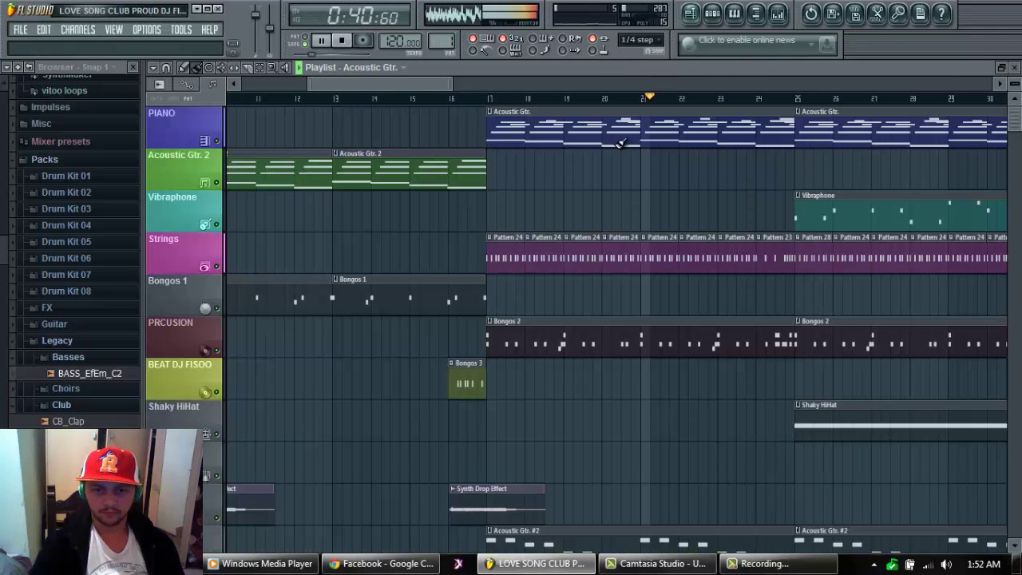
Inspect the tambourine notes of the Bongos 2 clip at bar 17, and return to the playlist
{"action": "double_click", "coordinate": [606, 345]}
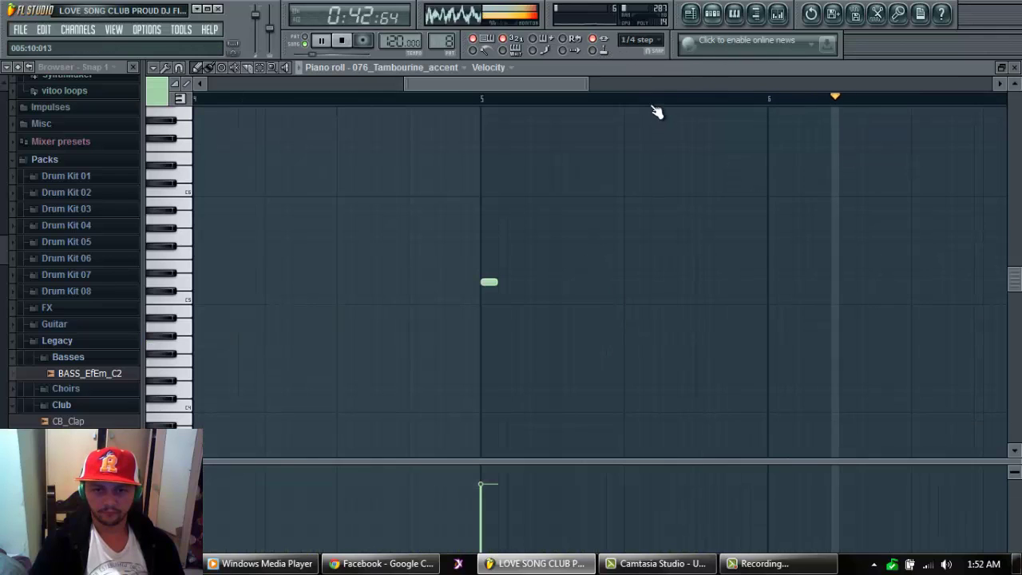
{"action": "left_click", "coordinate": [691, 13]}
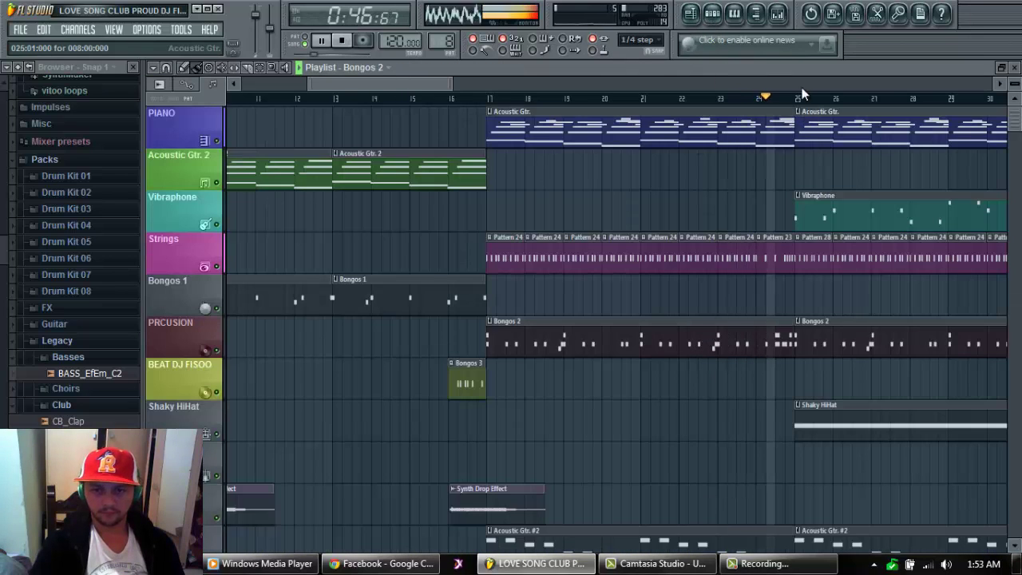
Review the drum steps of Pattern 24 from the Strings track in the step sequencer
{"action": "left_click_drag", "start_coordinate": [379, 85], "coordinate": [419, 84]}
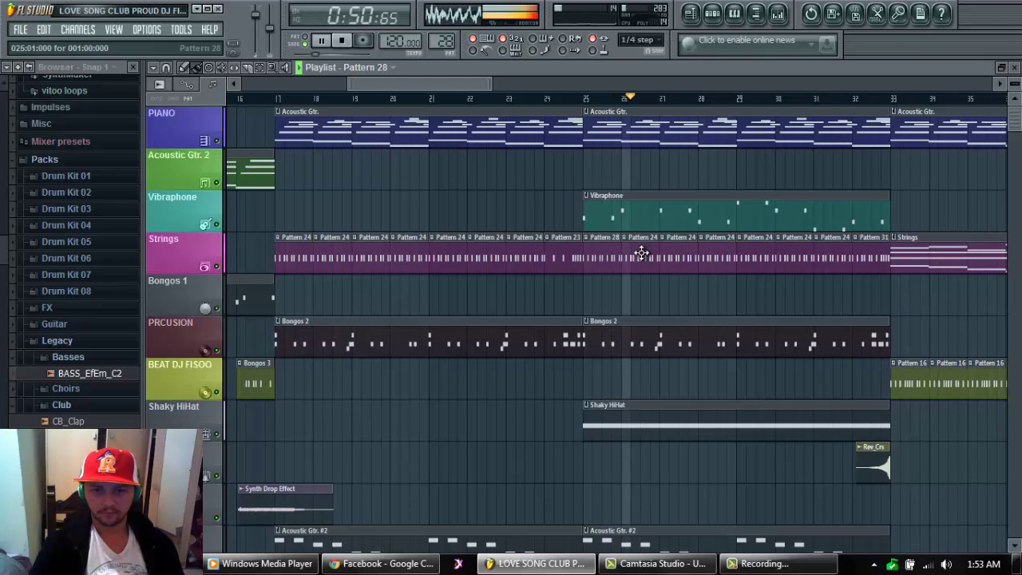
{"action": "left_click", "coordinate": [714, 15]}
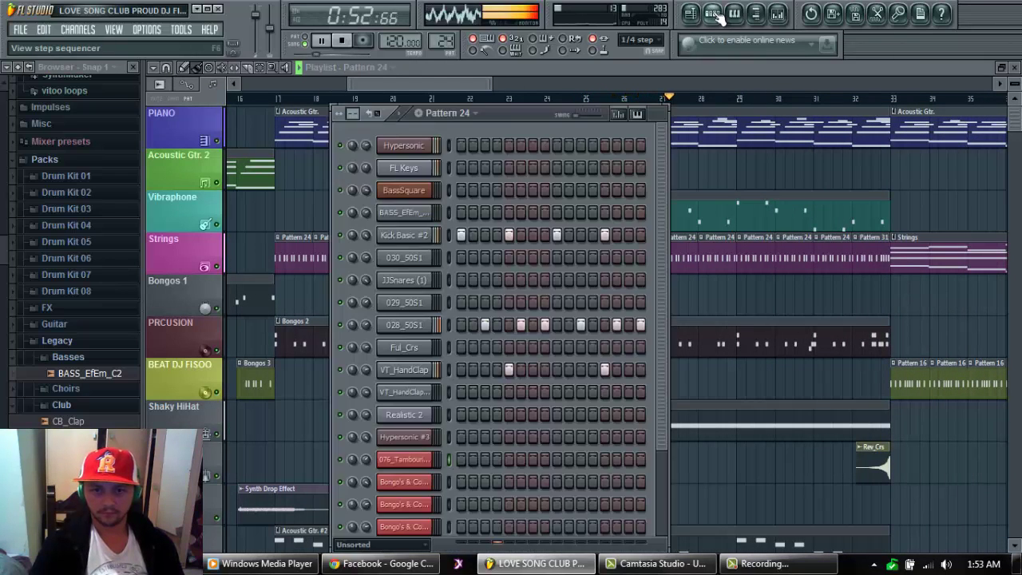
{"action": "key", "text": "Right"}
{"action": "key", "text": "Left"}
{"action": "key", "text": "Left"}
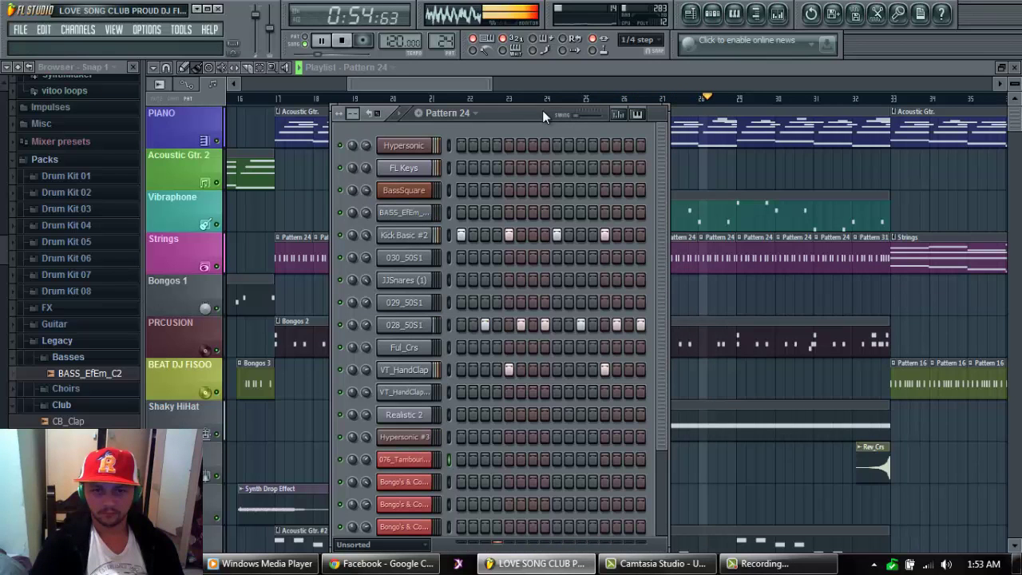
Examine the chord notes of the Strings clip at bar 33 in the piano roll, and return to the playlist
{"action": "left_click_drag", "start_coordinate": [431, 83], "coordinate": [482, 83]}
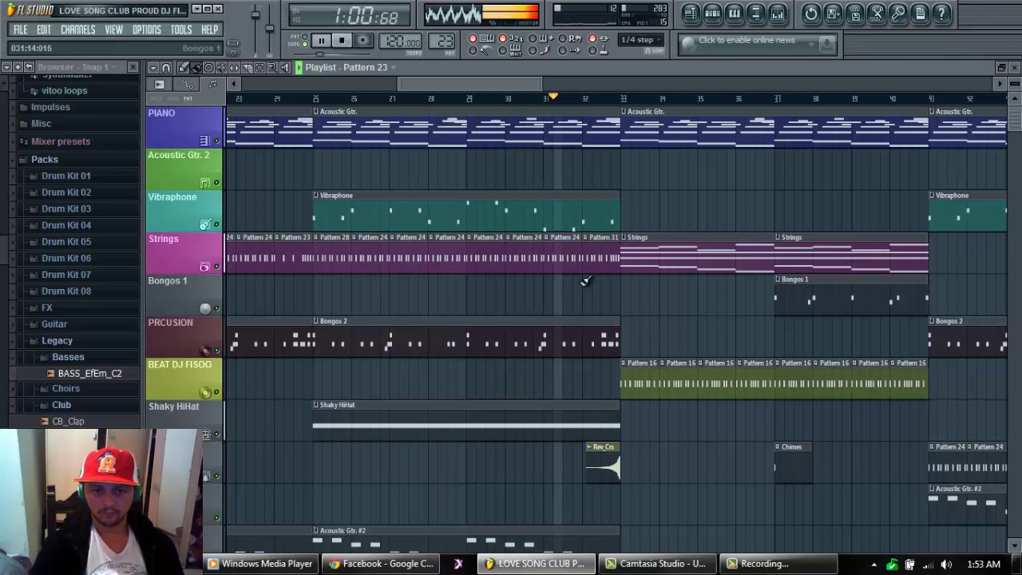
{"action": "double_click", "coordinate": [656, 255]}
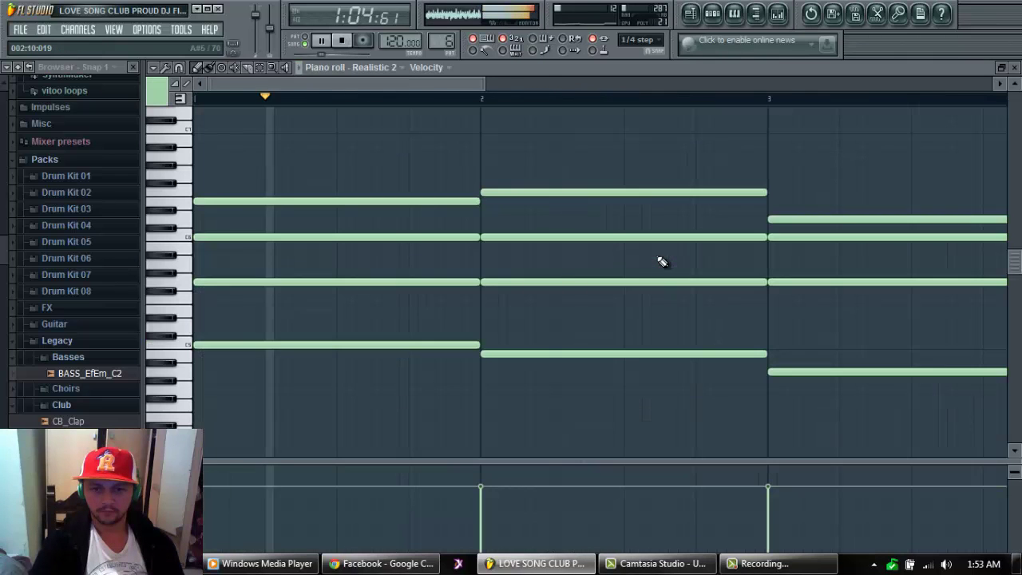
{"action": "scroll", "coordinate": [631, 103], "scroll_direction": "down", "scroll_amount": 3}
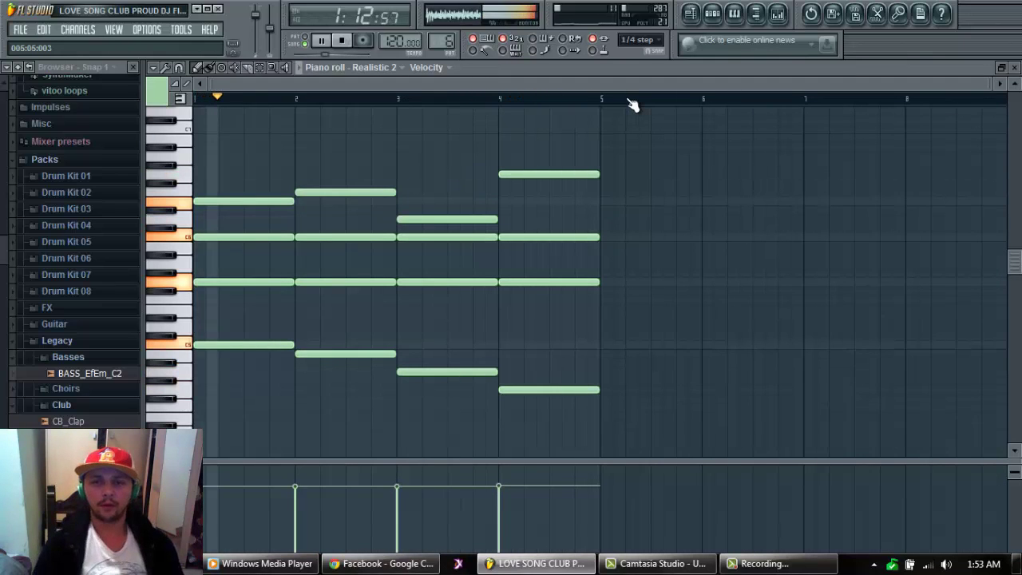
{"action": "left_click", "coordinate": [691, 14]}
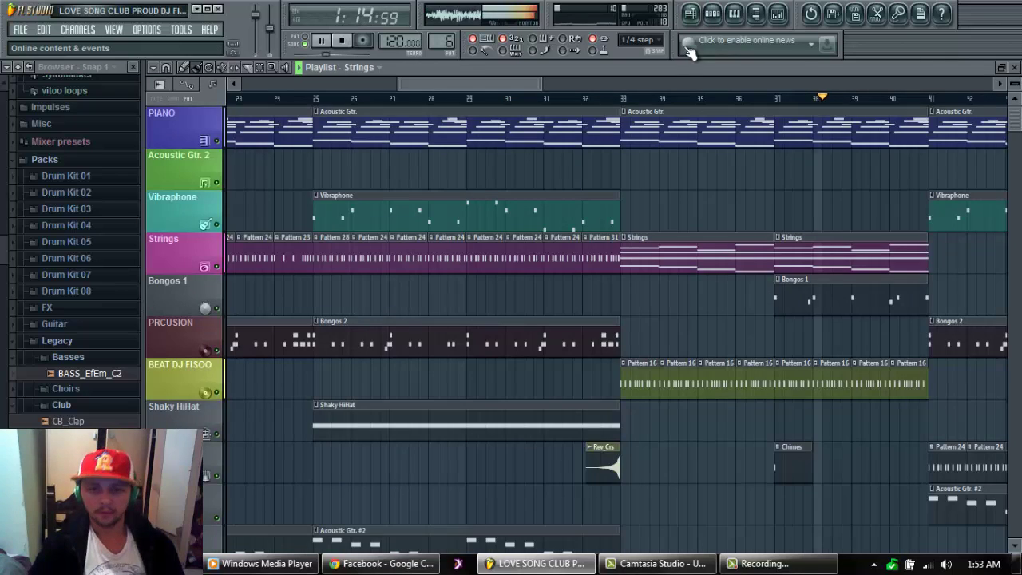
Examine the bass notes of the Acoustic Gtr. #2 clip at bar 41 in the piano roll, and return to the playlist
{"action": "left_click_drag", "start_coordinate": [542, 87], "coordinate": [586, 83]}
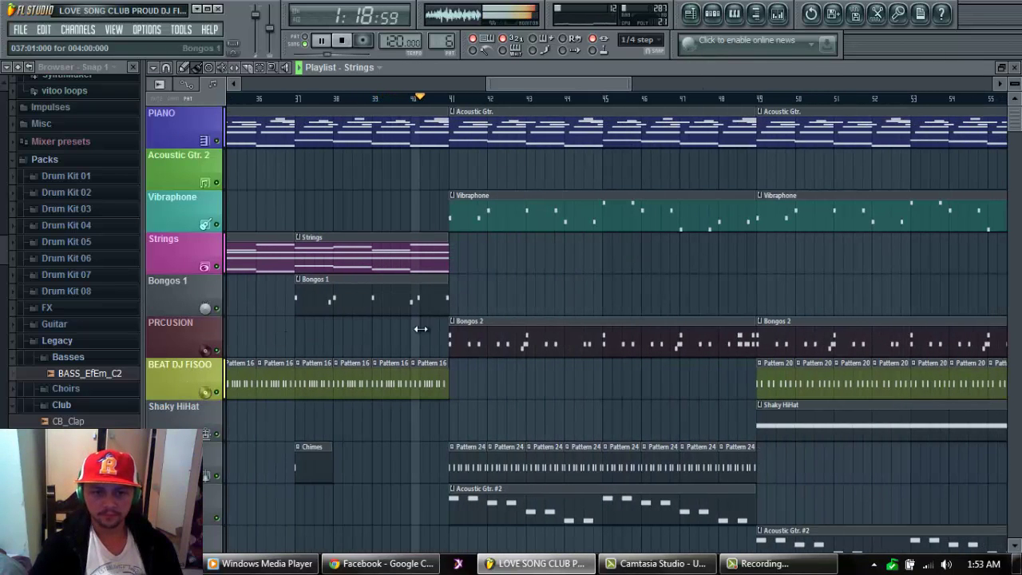
{"action": "left_click", "coordinate": [504, 512]}
{"action": "double_click", "coordinate": [504, 513]}
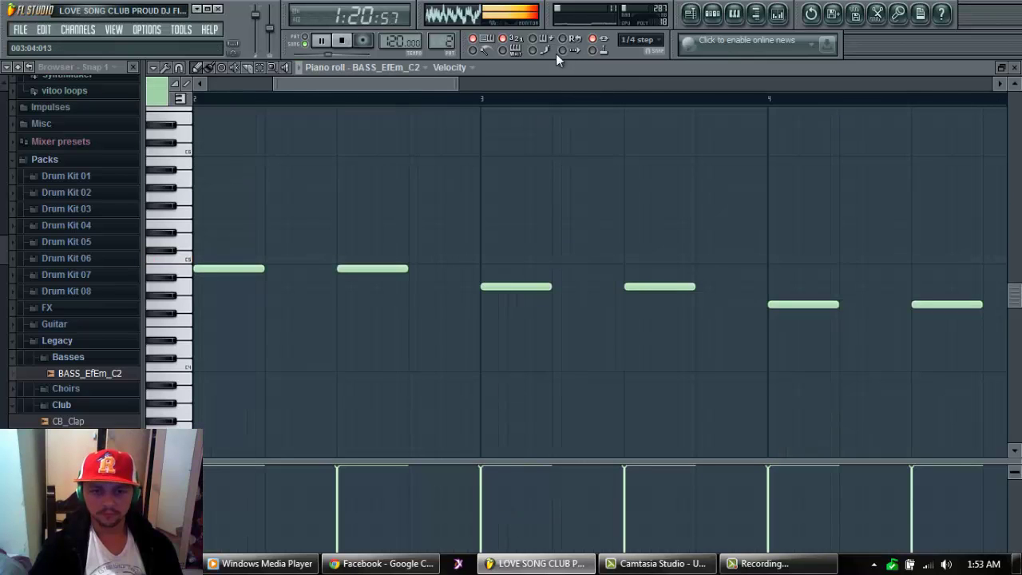
{"action": "scroll", "coordinate": [561, 102], "scroll_direction": "down", "scroll_amount": 3}
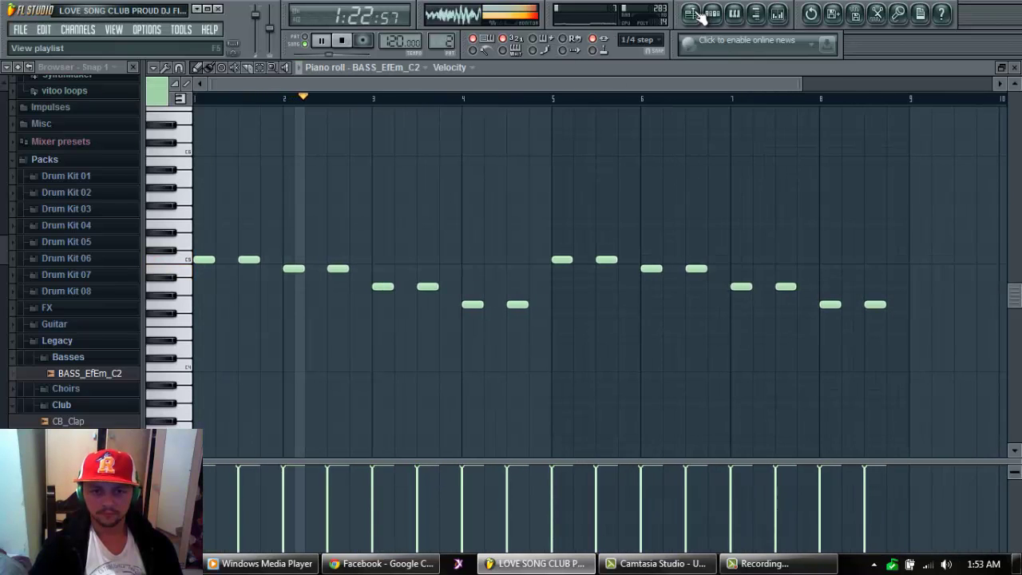
{"action": "left_click", "coordinate": [688, 15]}
Examine the full melody of the Acoustic Gtr. clip at bar 41 on the PIANO track, and return to the playlist
{"action": "double_click", "coordinate": [597, 139]}
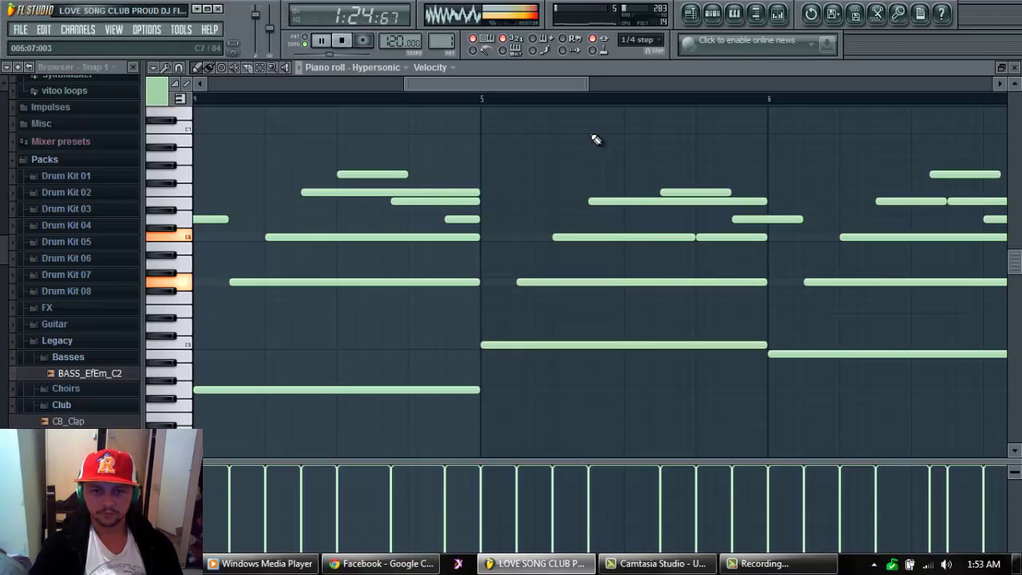
{"action": "scroll", "coordinate": [567, 100], "scroll_direction": "down", "scroll_amount": 3}
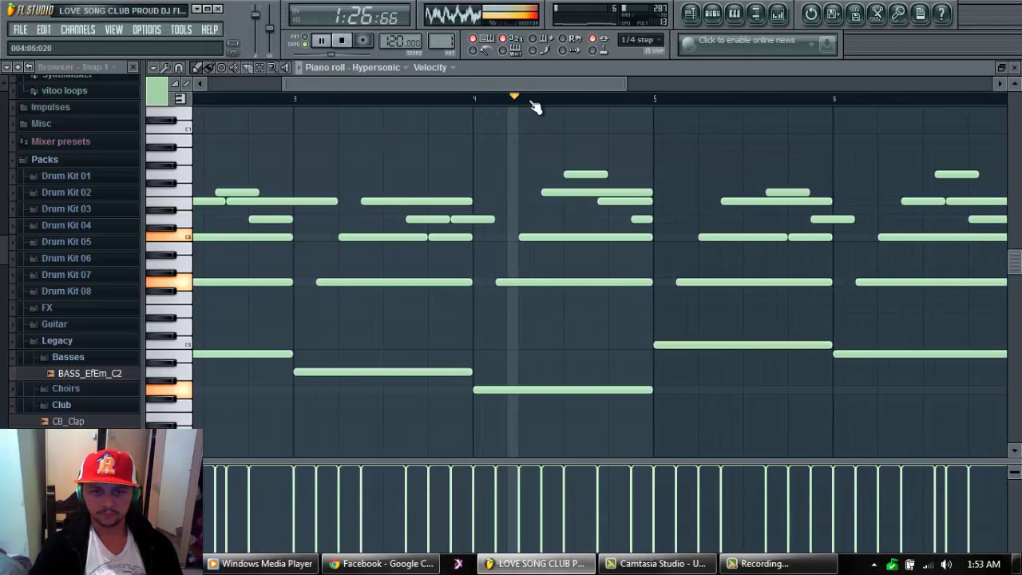
{"action": "scroll", "coordinate": [575, 97], "scroll_direction": "down", "scroll_amount": 2}
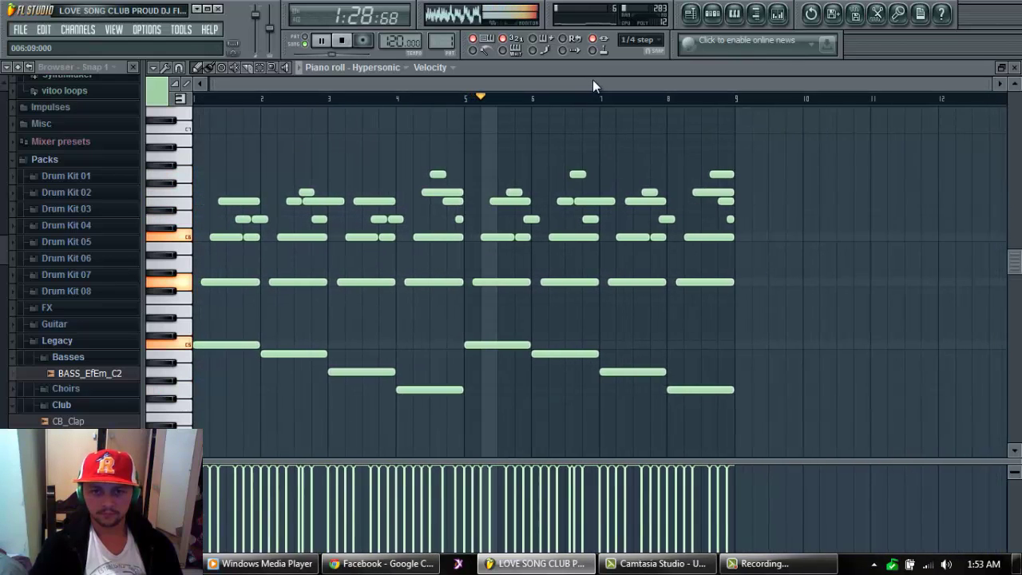
{"action": "left_click", "coordinate": [687, 12]}
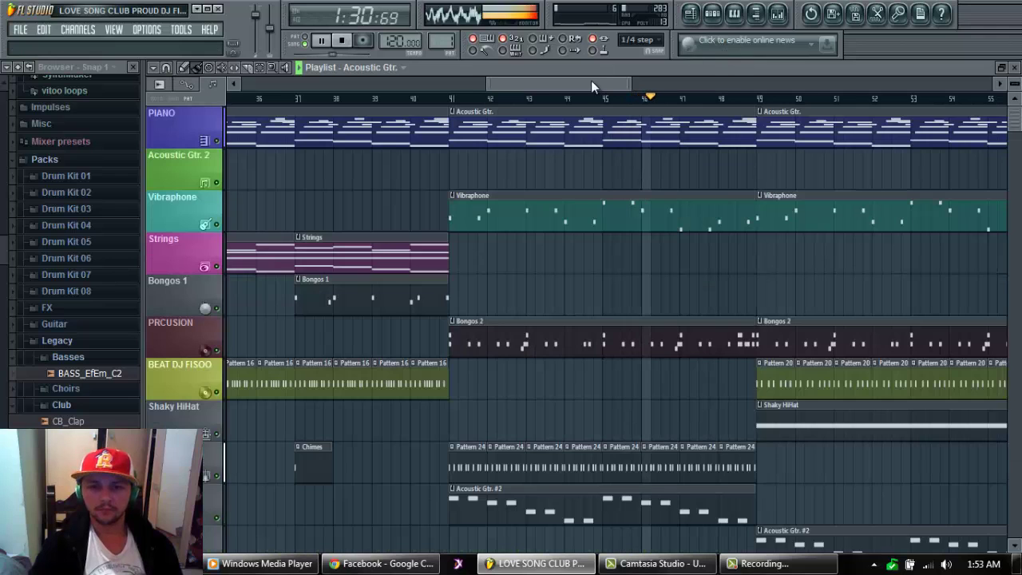
Review the steps of Pattern 20 at bar 49 on the BEAT DJ FISOO track
{"action": "left_click_drag", "start_coordinate": [591, 83], "coordinate": [636, 84]}
{"action": "scroll", "coordinate": [582, 105], "scroll_direction": "up", "scroll_amount": 2}
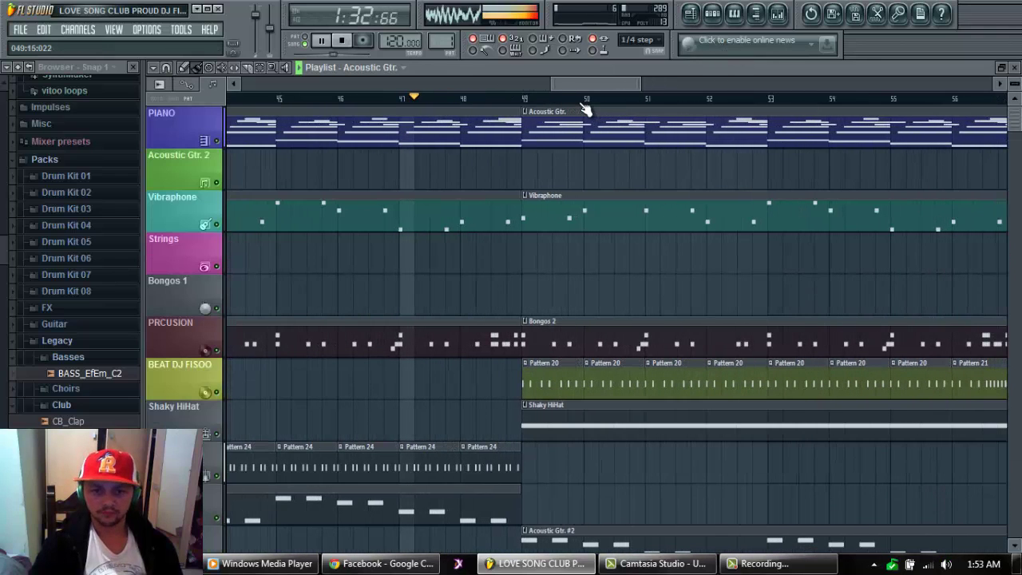
{"action": "double_click", "coordinate": [553, 373]}
{"action": "key", "text": "F6"}
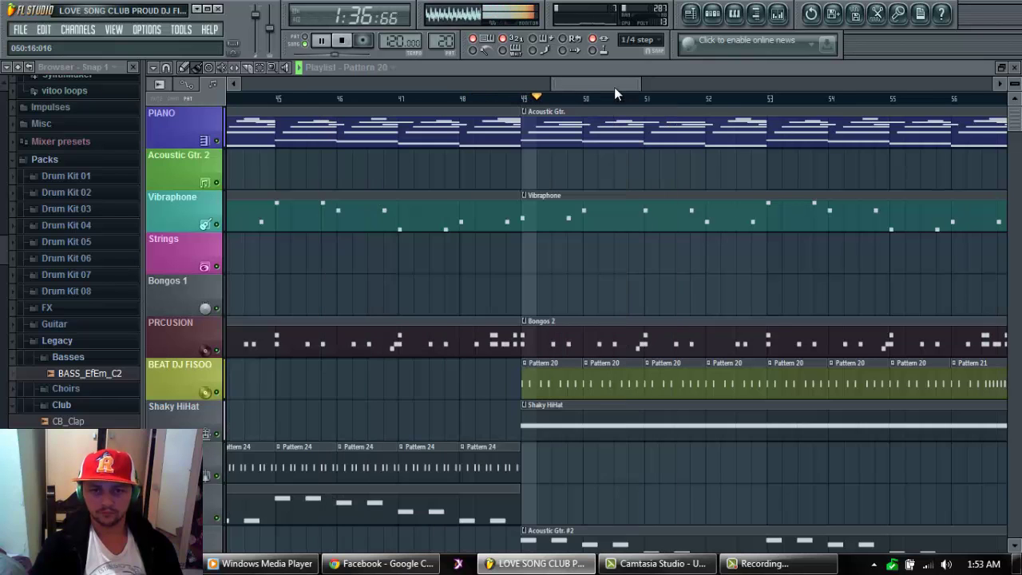
Inspect the notes of the Shaky HiHat clip at bar 49 in the piano roll, and return to the playlist
{"action": "scroll", "coordinate": [598, 128], "scroll_direction": "down", "scroll_amount": 3}
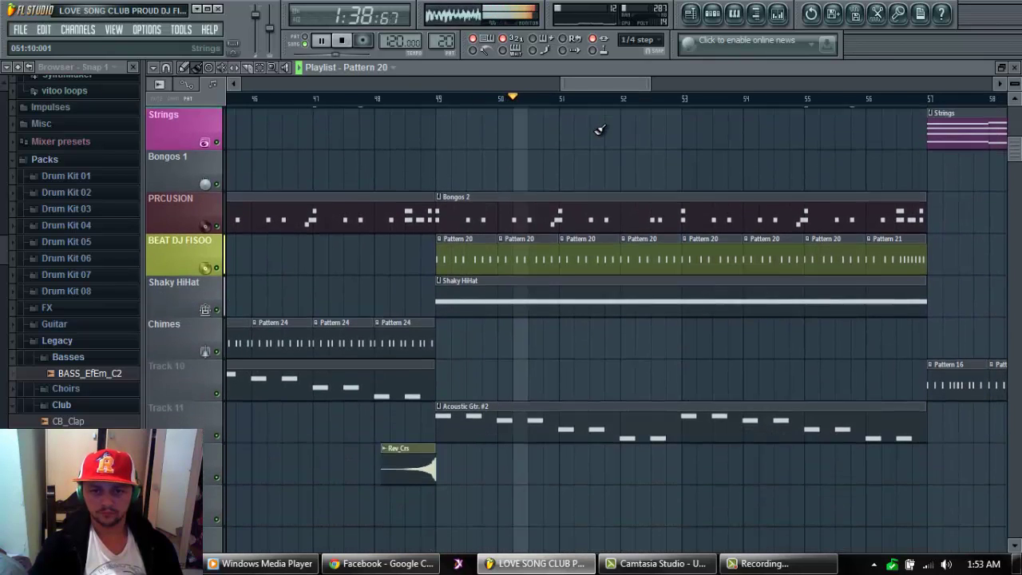
{"action": "scroll", "coordinate": [598, 128], "scroll_direction": "up", "scroll_amount": 3}
{"action": "key", "text": "F7"}
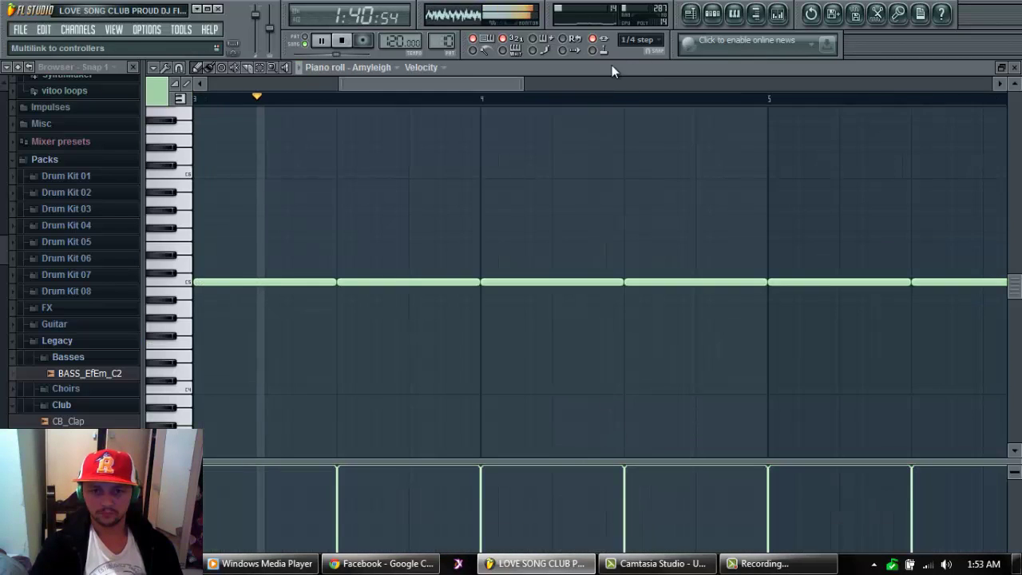
{"action": "key", "text": "F5"}
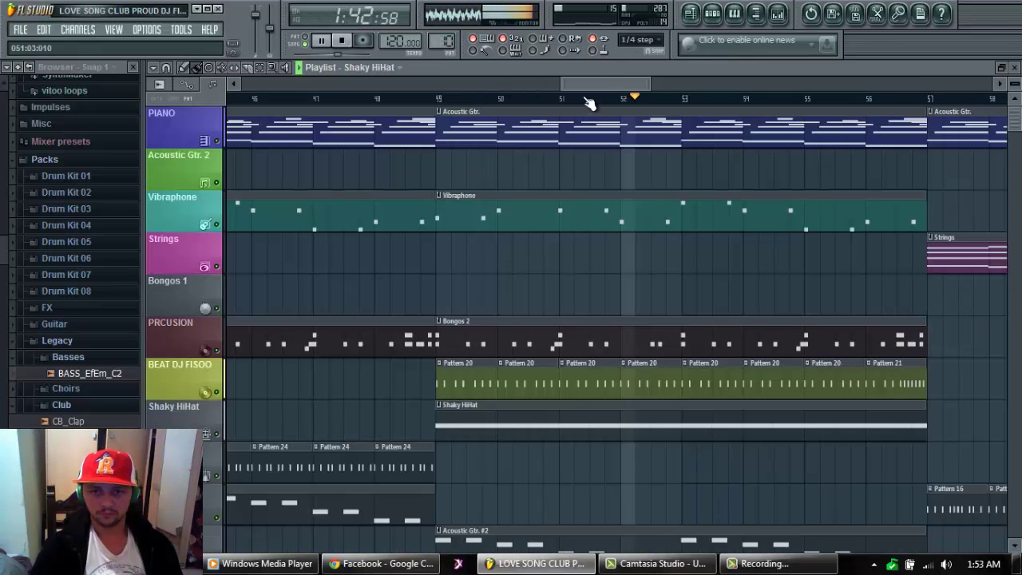
Examine the notes of the Acoustic Gtr. clip at bar 49 on the PIANO track, and return to the playlist
{"action": "double_click", "coordinate": [441, 132]}
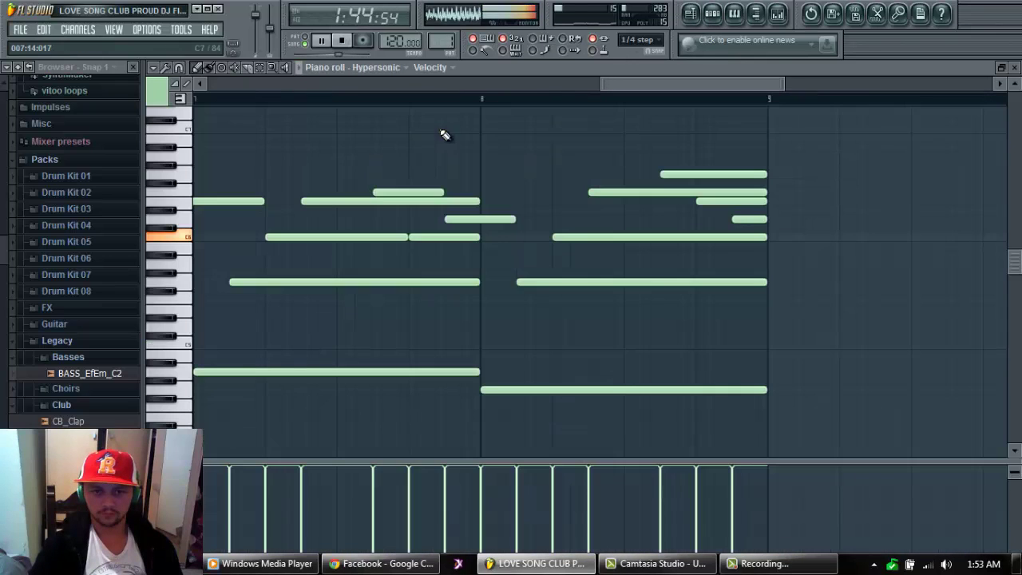
{"action": "scroll", "coordinate": [545, 96], "scroll_direction": "down", "scroll_amount": 3}
{"action": "left_click_drag", "start_coordinate": [512, 86], "coordinate": [466, 86]}
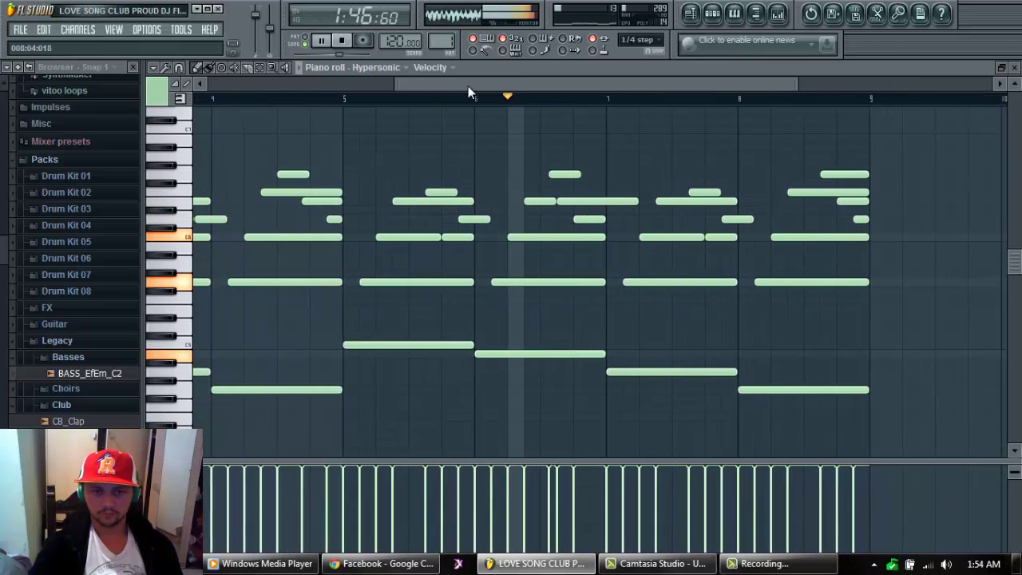
{"action": "key", "text": "F5"}
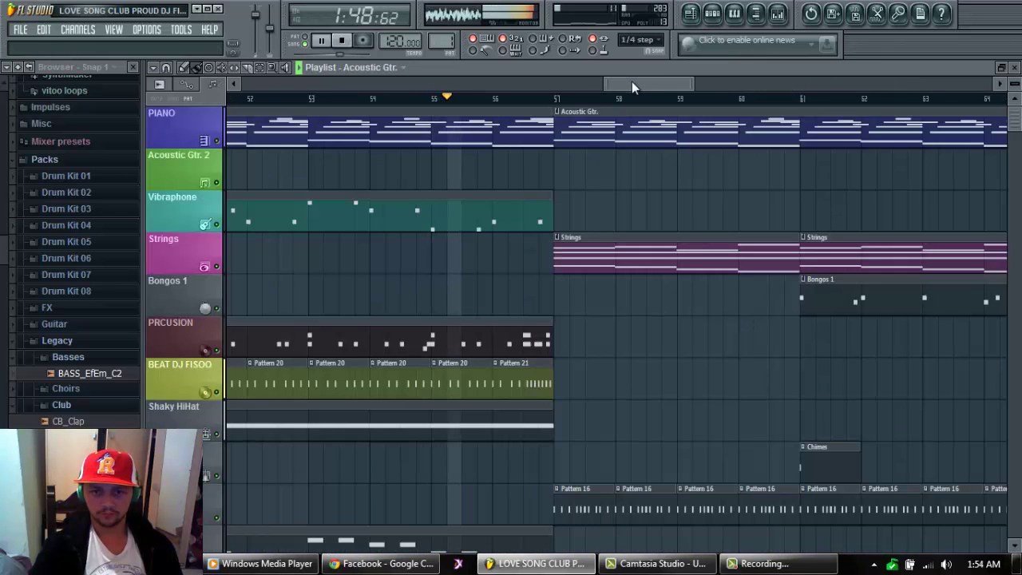
Follow the arrangement past bar 57 in the playlist and view the steps of Pattern 16
{"action": "left_click_drag", "start_coordinate": [622, 83], "coordinate": [621, 83]}
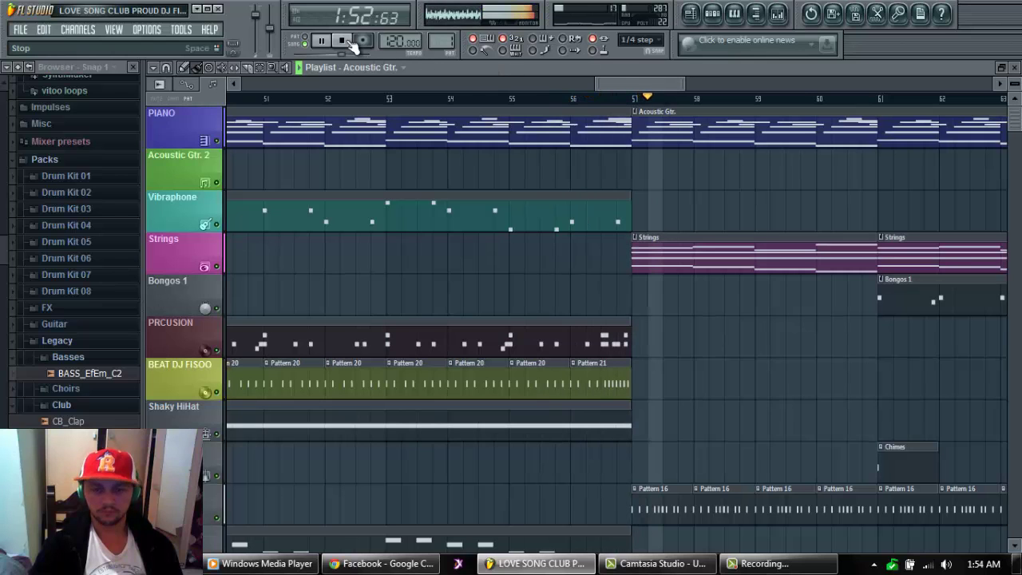
{"action": "left_click_drag", "start_coordinate": [666, 84], "coordinate": [706, 89]}
{"action": "double_click", "coordinate": [551, 505]}
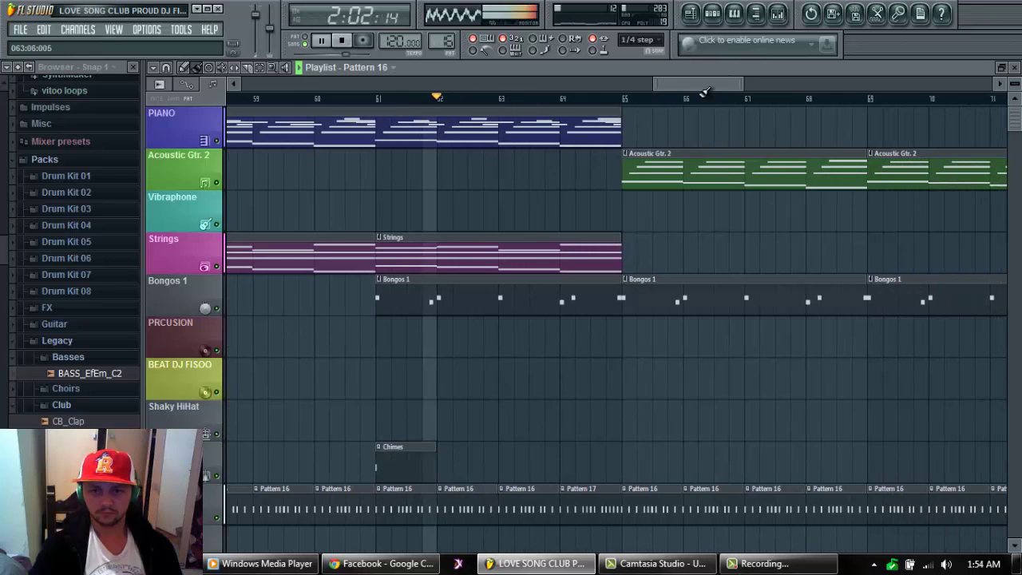
Examine the notes of the Acoustic Gtr. 2 clip at bar 65 in the piano roll, and return to the playlist
{"action": "double_click", "coordinate": [652, 174]}
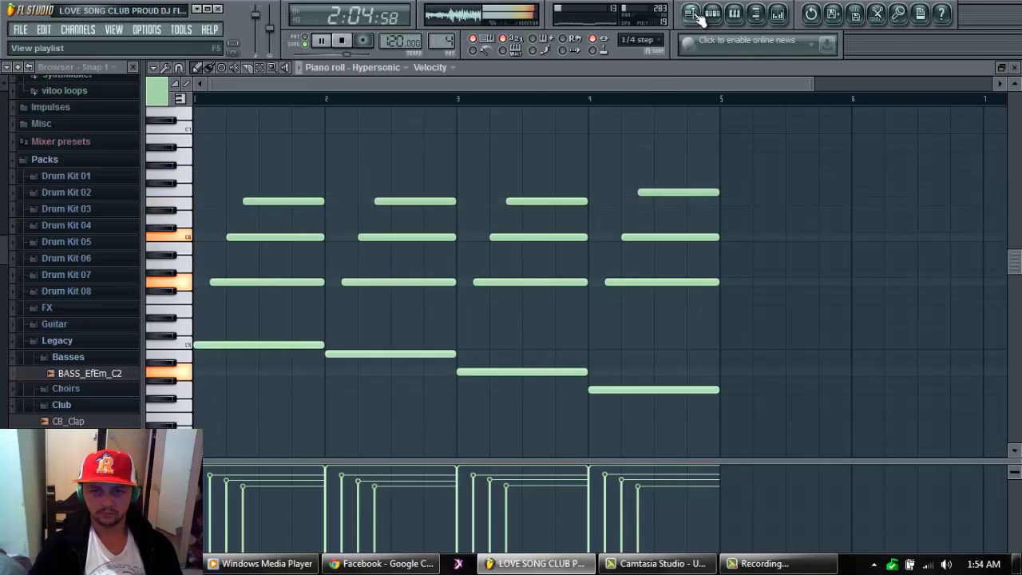
{"action": "left_click", "coordinate": [693, 14]}
{"action": "left_click", "coordinate": [693, 15]}
{"action": "left_click", "coordinate": [693, 14]}
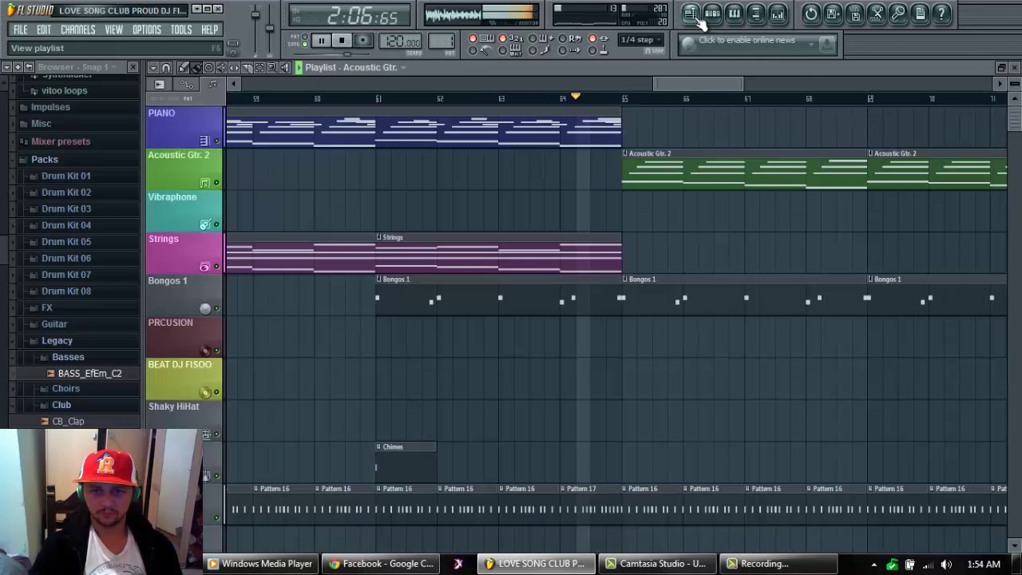
Stop the playback, inspect the Acoustic Gtr. melody of the PIANO track from its first bar, and return to the playlist
{"action": "left_click", "coordinate": [347, 40]}
{"action": "left_click", "coordinate": [693, 14]}
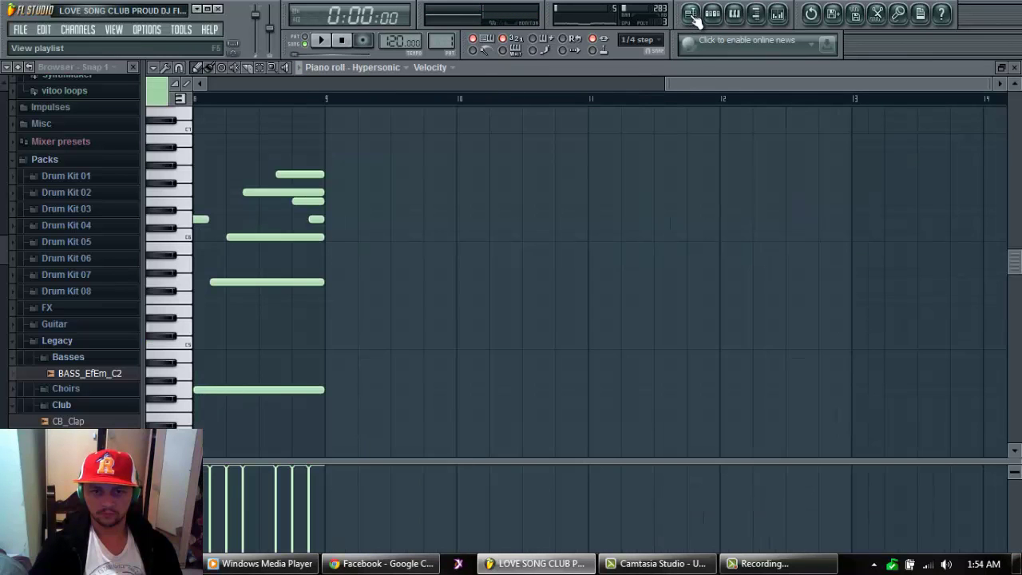
{"action": "left_click_drag", "start_coordinate": [703, 88], "coordinate": [298, 59]}
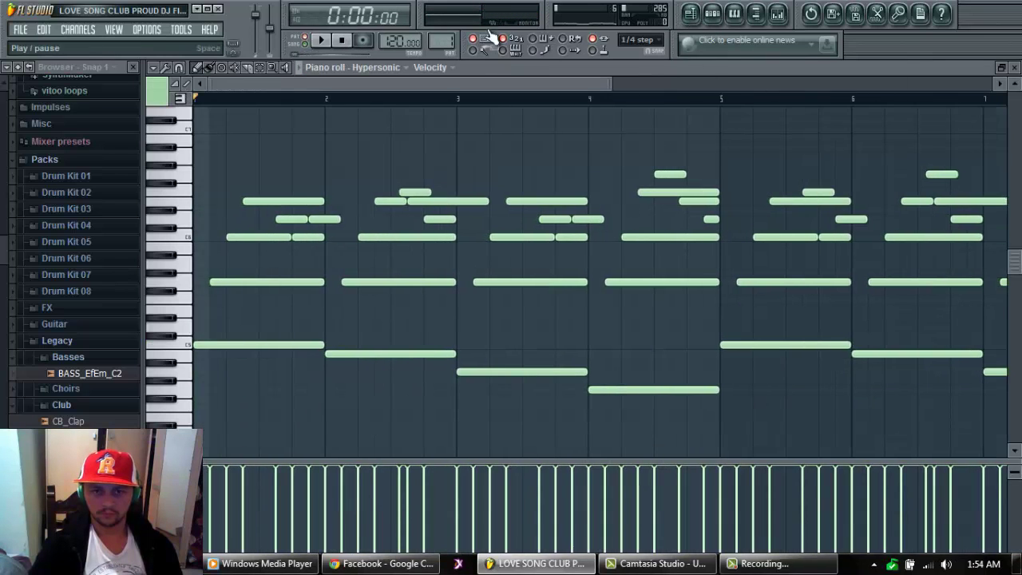
{"action": "left_click", "coordinate": [689, 17]}
Play the PIANO track's Acoustic Gtr. pattern on its own, examine its full melody in the piano roll, and return to the playlist
{"action": "double_click", "coordinate": [299, 143]}
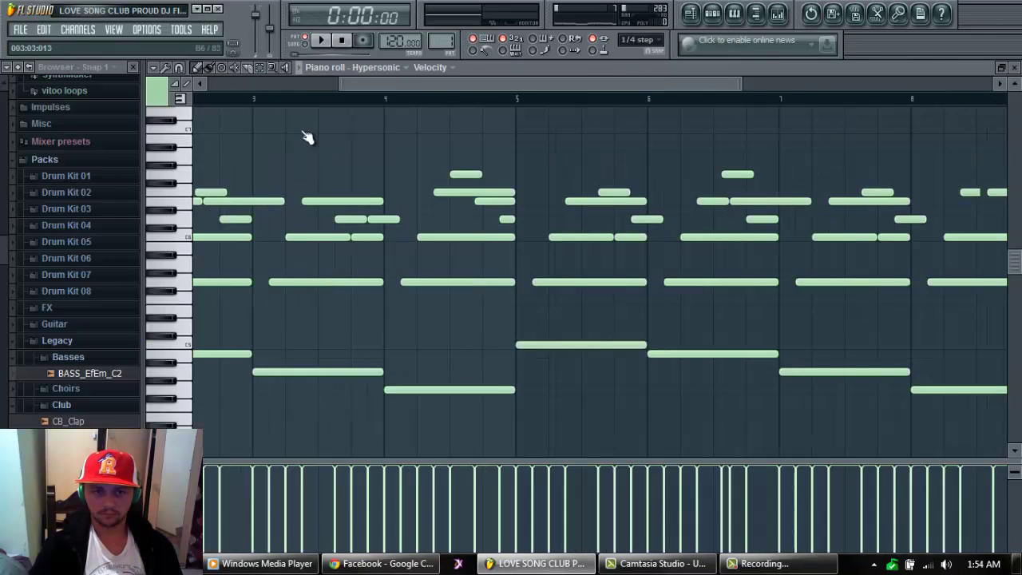
{"action": "left_click_drag", "start_coordinate": [399, 86], "coordinate": [231, 89]}
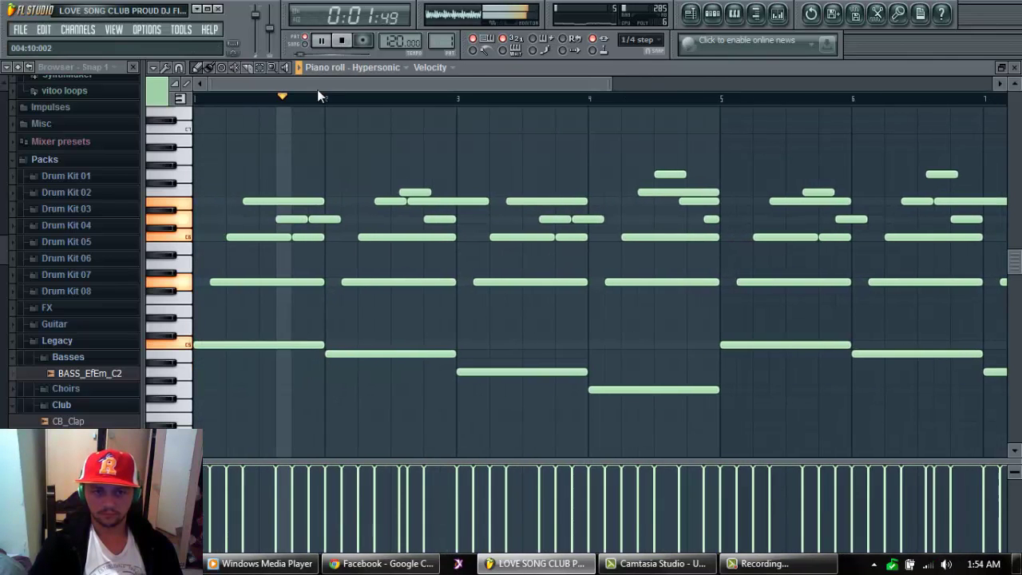
{"action": "scroll", "coordinate": [359, 103], "scroll_direction": "down", "scroll_amount": 2}
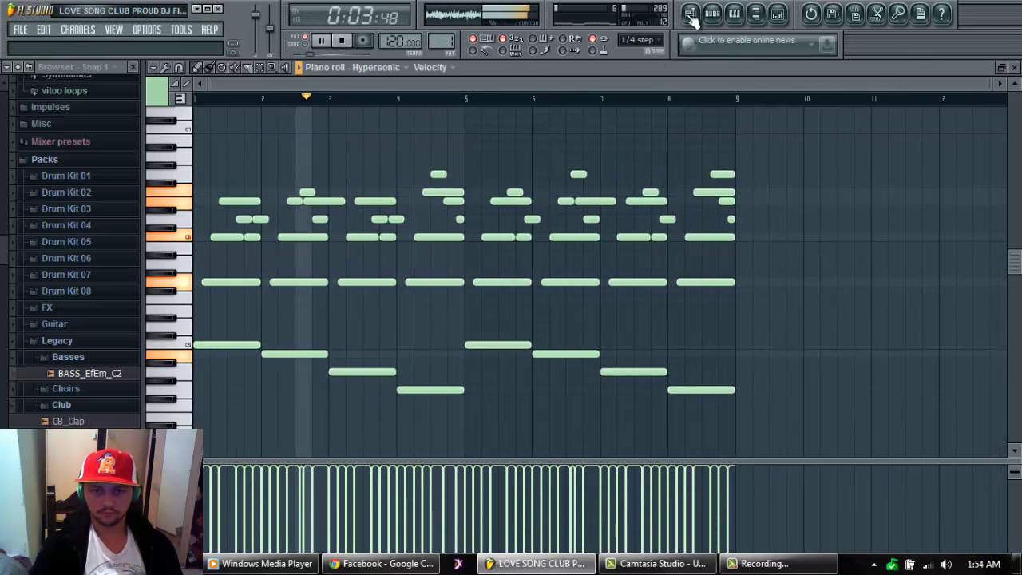
{"action": "left_click", "coordinate": [692, 13]}
{"action": "double_click", "coordinate": [472, 122]}
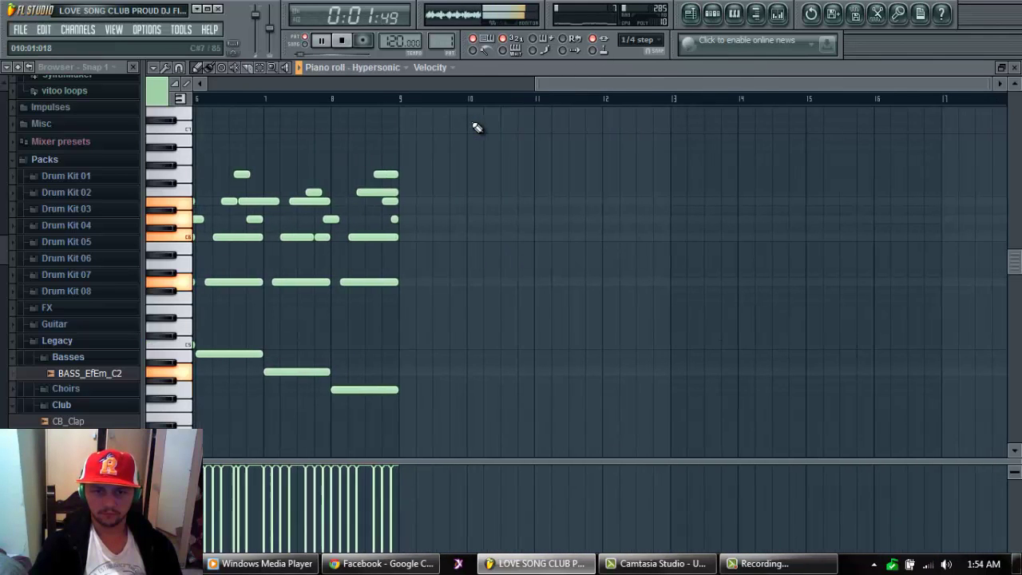
{"action": "left_click_drag", "start_coordinate": [566, 82], "coordinate": [240, 86]}
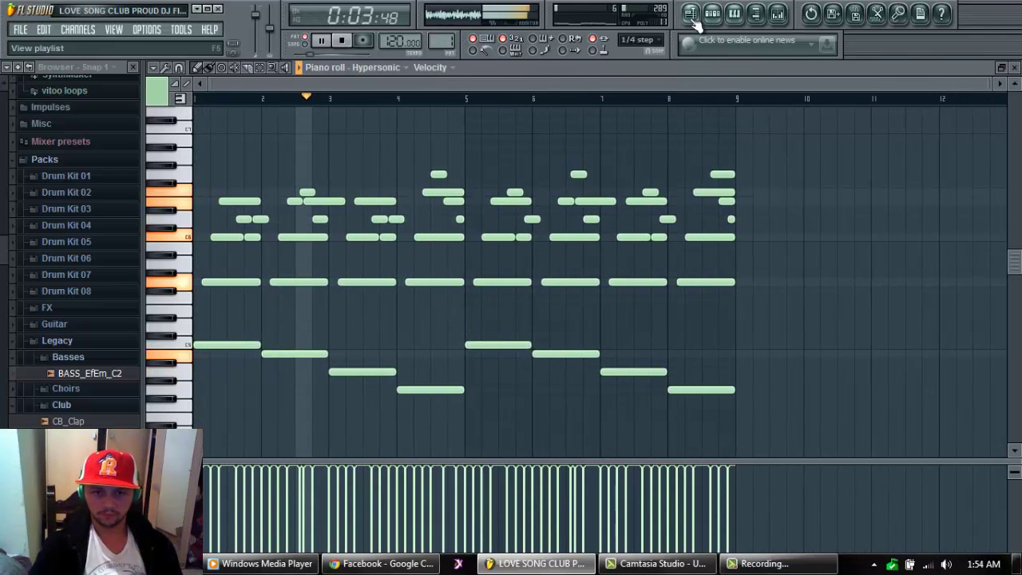
{"action": "left_click", "coordinate": [691, 16]}
Examine all chords of the Strings clip in the piano roll while its pattern plays, and return to the playlist
{"action": "double_click", "coordinate": [335, 259]}
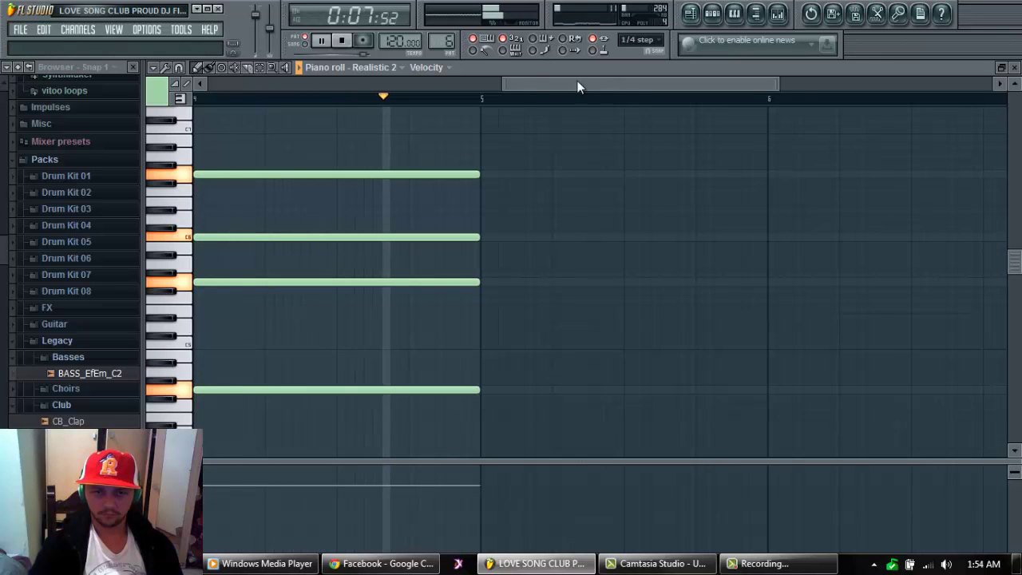
{"action": "left_click_drag", "start_coordinate": [577, 82], "coordinate": [284, 92]}
{"action": "scroll", "coordinate": [369, 103], "scroll_direction": "down", "scroll_amount": 3}
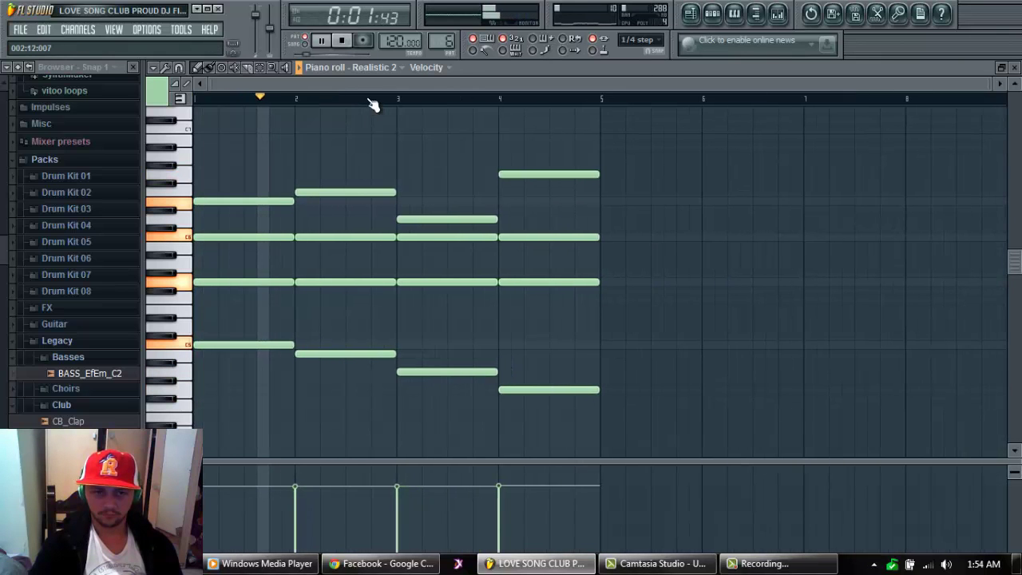
{"action": "left_click", "coordinate": [691, 14]}
{"action": "left_click", "coordinate": [691, 14]}
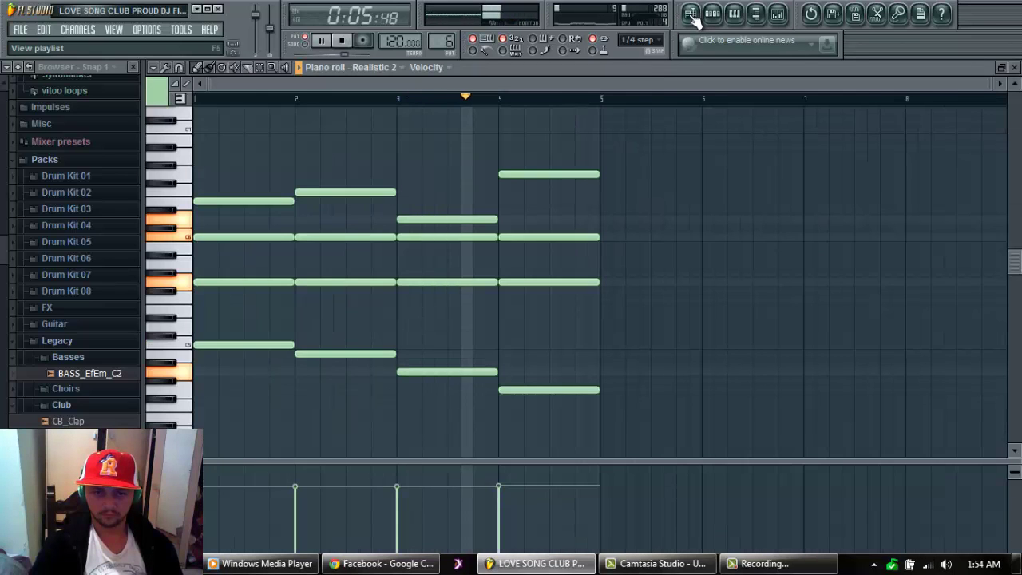
{"action": "left_click", "coordinate": [691, 16]}
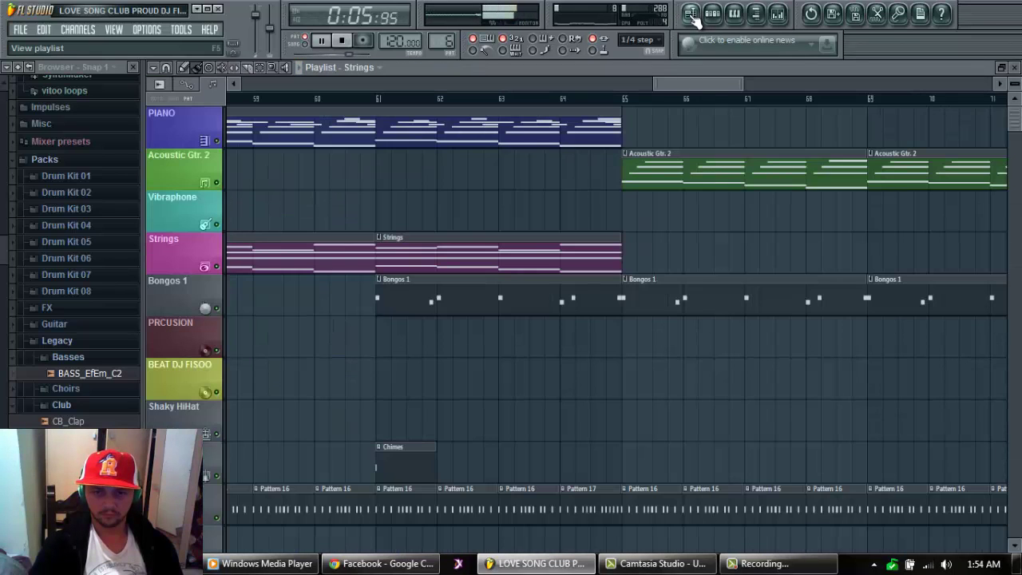
Inspect the notes of the Bongos 1 clip at bar 65 and the Acoustic Gtr. clip at bar 61, and return to the playlist
{"action": "double_click", "coordinate": [647, 302]}
{"action": "left_click", "coordinate": [693, 18]}
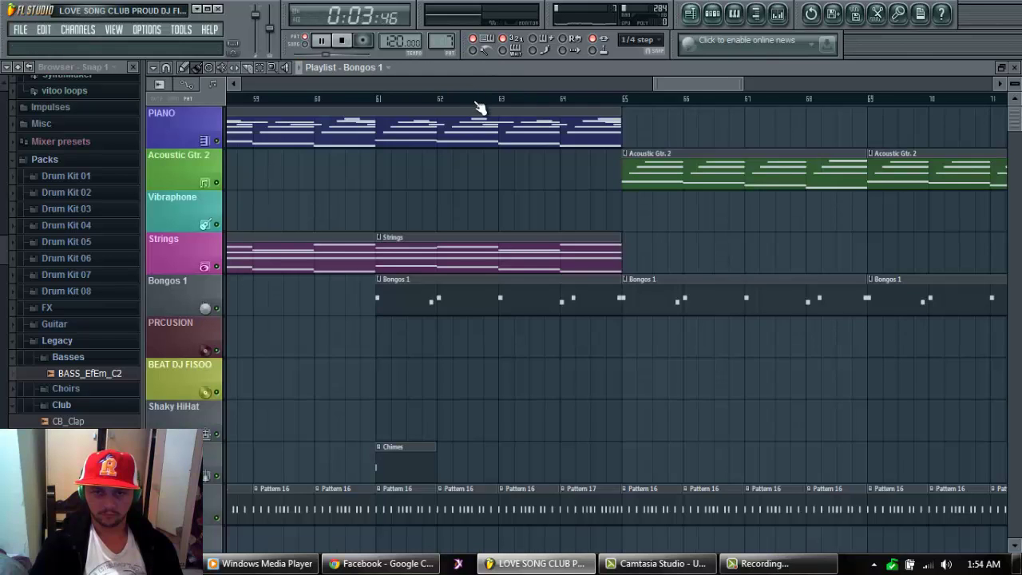
{"action": "double_click", "coordinate": [538, 132]}
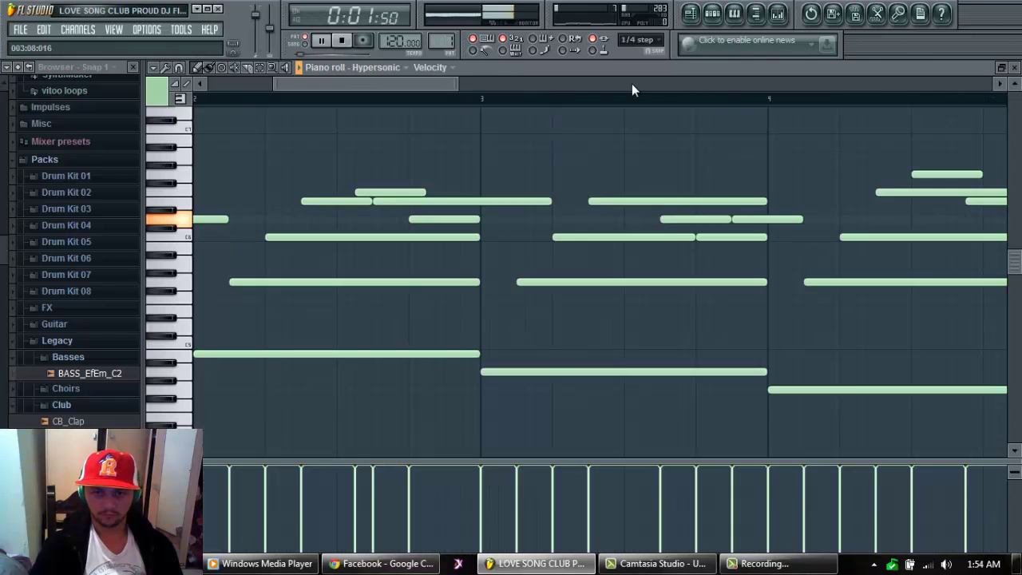
{"action": "scroll", "coordinate": [580, 100], "scroll_direction": "down", "scroll_amount": 5}
{"action": "left_click_drag", "start_coordinate": [626, 83], "coordinate": [737, 83]}
{"action": "left_click", "coordinate": [693, 16]}
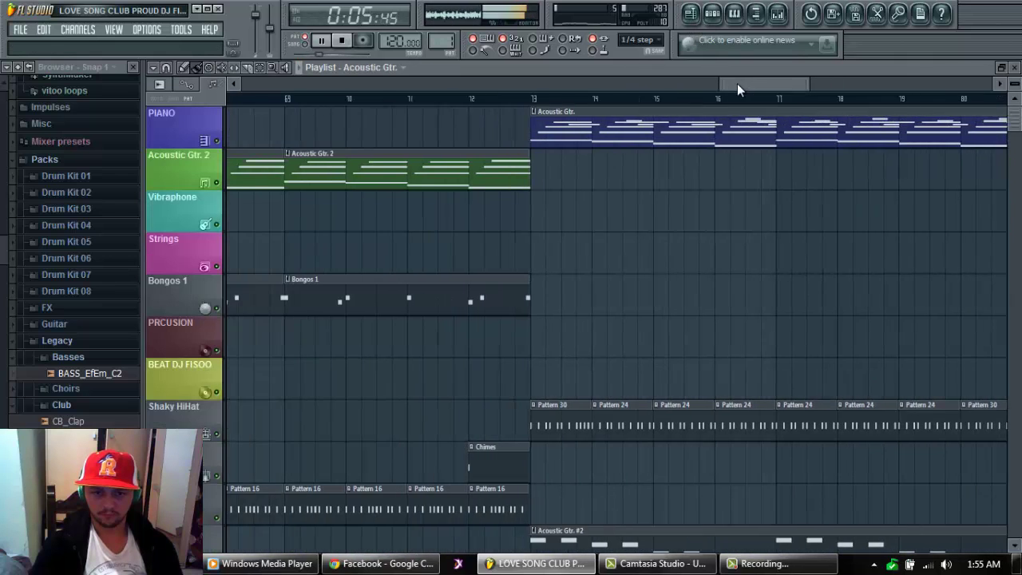
Review the step sequences of the drum patterns one by one during playback, from Pattern 30 down to Pattern 15
{"action": "double_click", "coordinate": [588, 416]}
{"action": "left_click", "coordinate": [589, 414]}
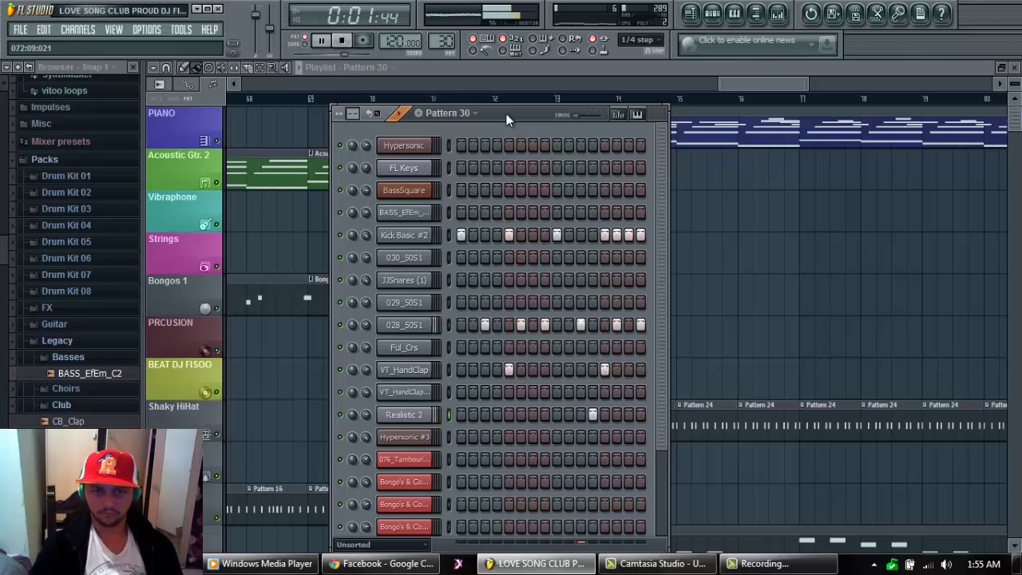
{"action": "key", "text": "KP_Subtract"}
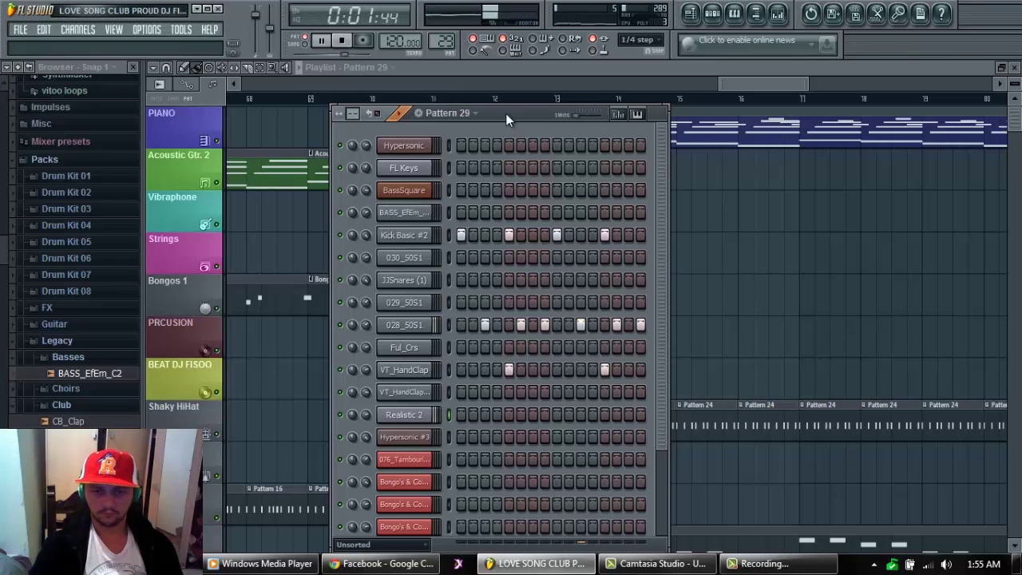
{"action": "key", "text": "KP_Subtract"}
{"action": "key", "text": "KP_Subtract"}
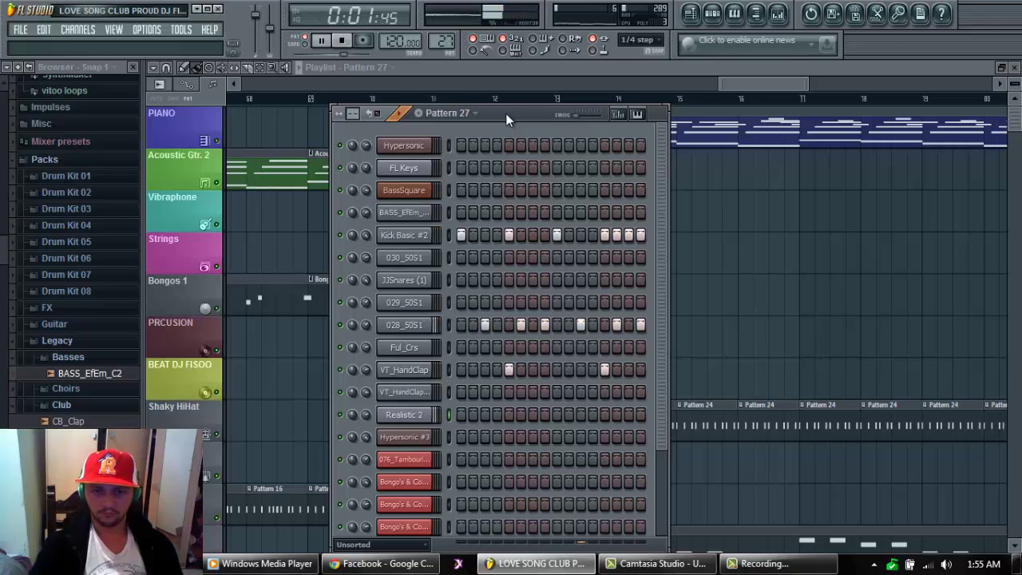
{"action": "key", "text": "KP_Subtract"}
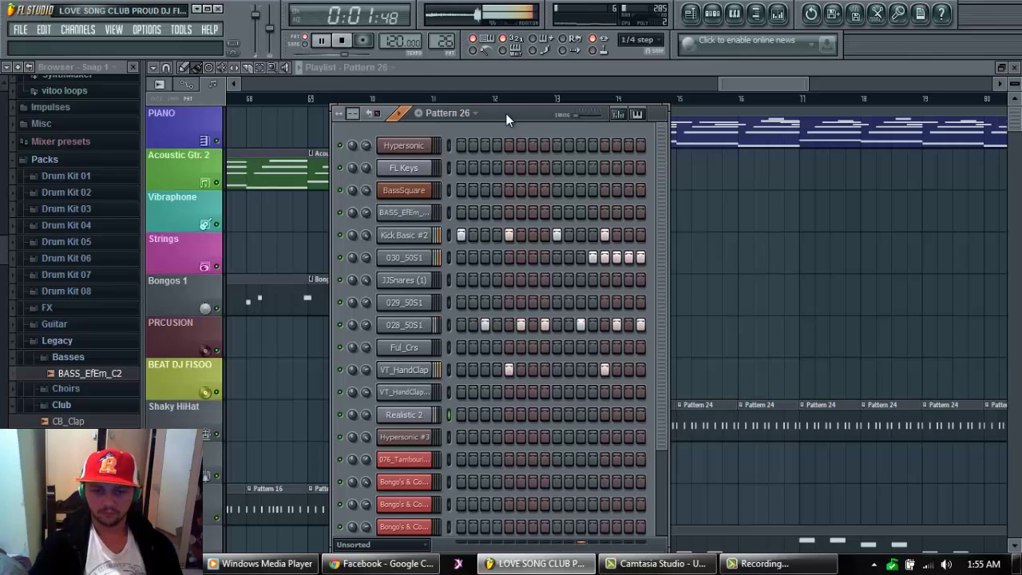
{"action": "key", "text": "KP_Subtract"}
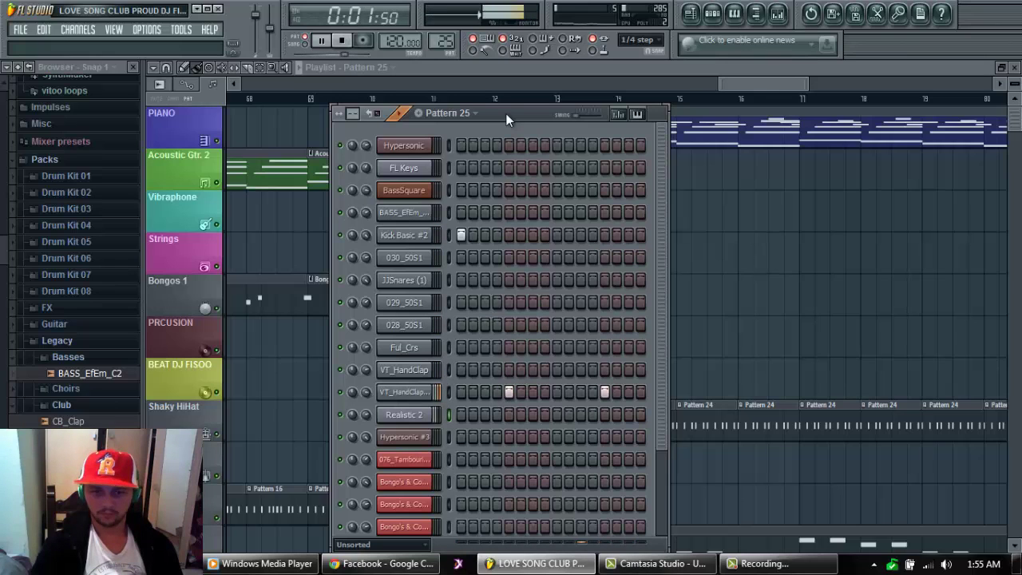
{"action": "key", "text": "KP_Subtract"}
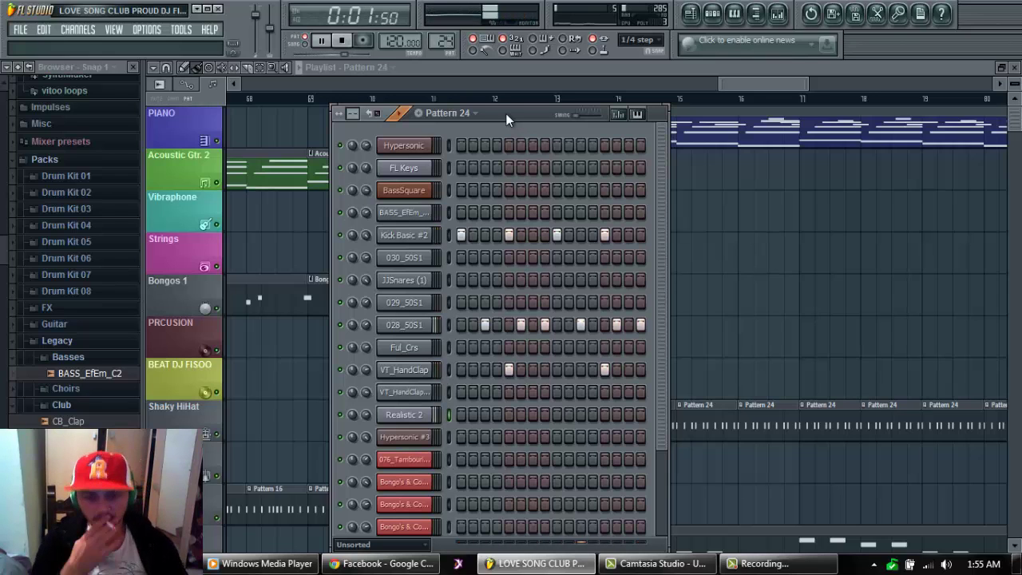
{"action": "key", "text": "KP_Subtract"}
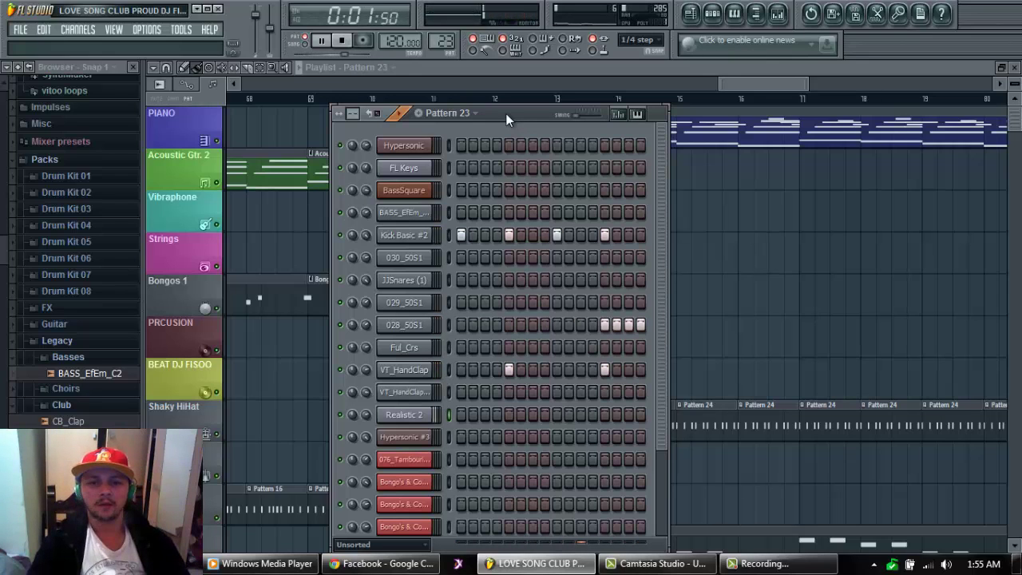
{"action": "key", "text": "KP_Subtract"}
{"action": "key", "text": "KP_Subtract"}
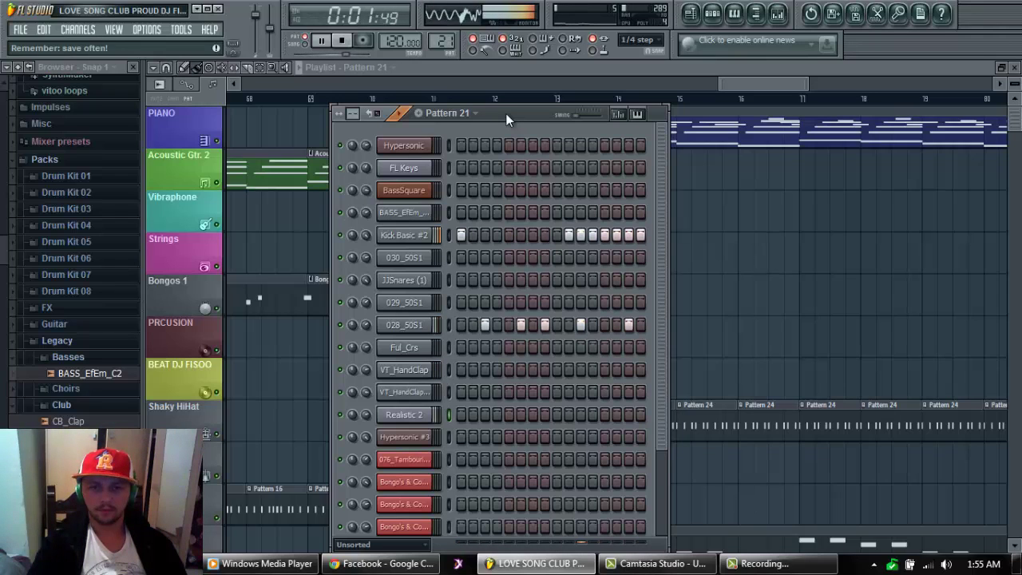
{"action": "key", "text": "KP_Subtract"}
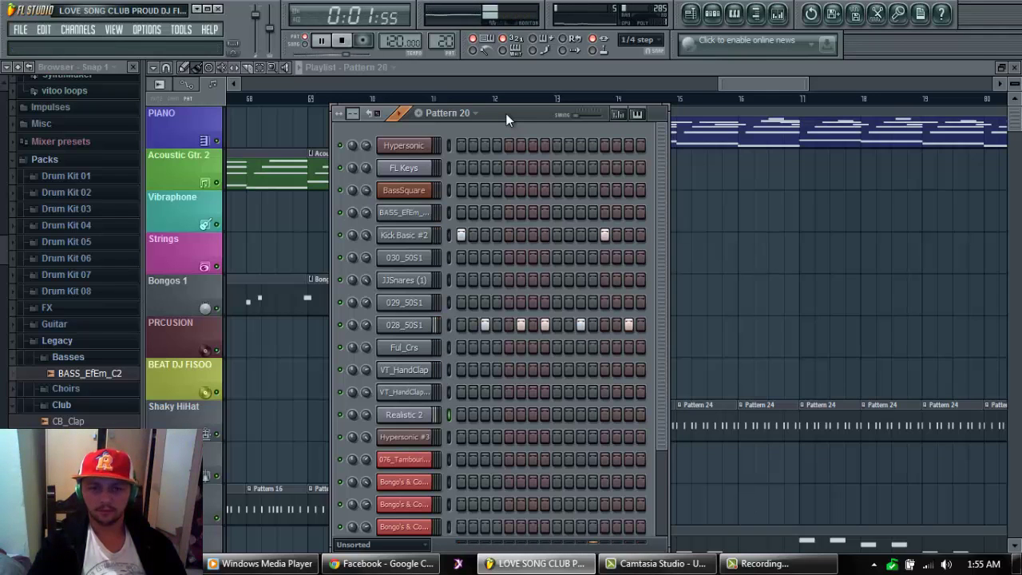
{"action": "key", "text": "KP_Subtract"}
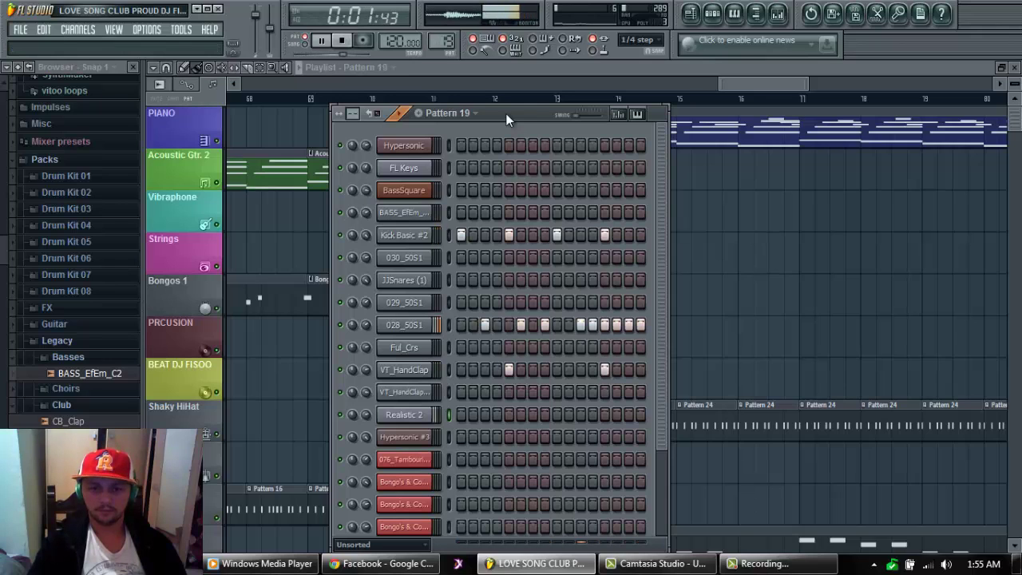
{"action": "key", "text": "KP_Subtract"}
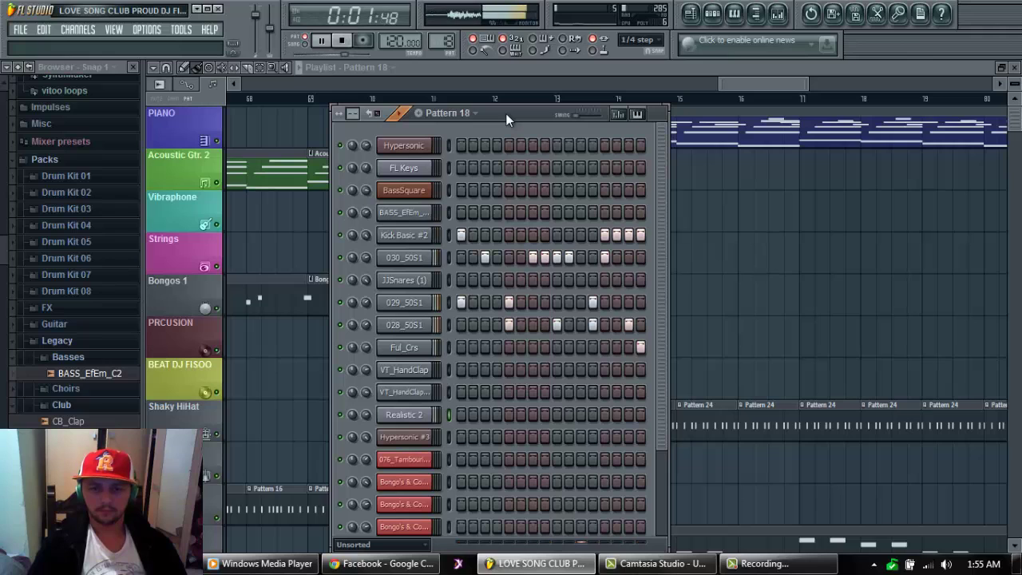
{"action": "key", "text": "KP_Subtract"}
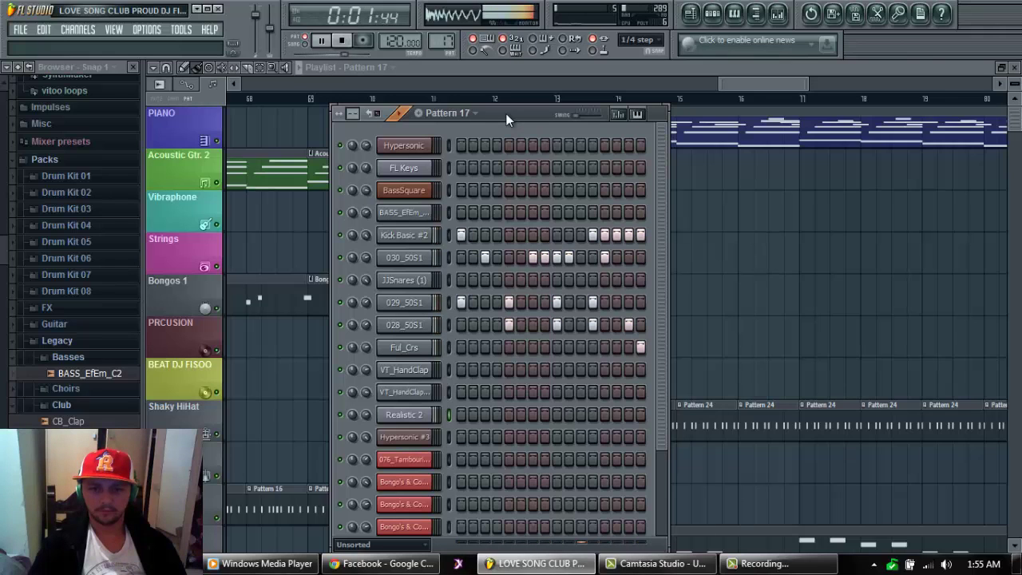
{"action": "key", "text": "KP_Subtract"}
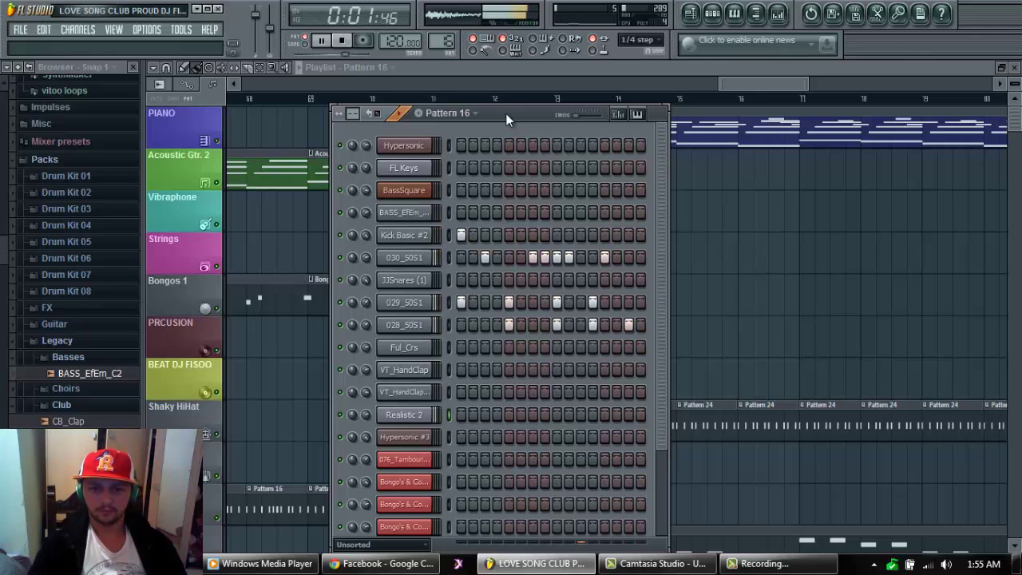
{"action": "key", "text": "KP_Subtract"}
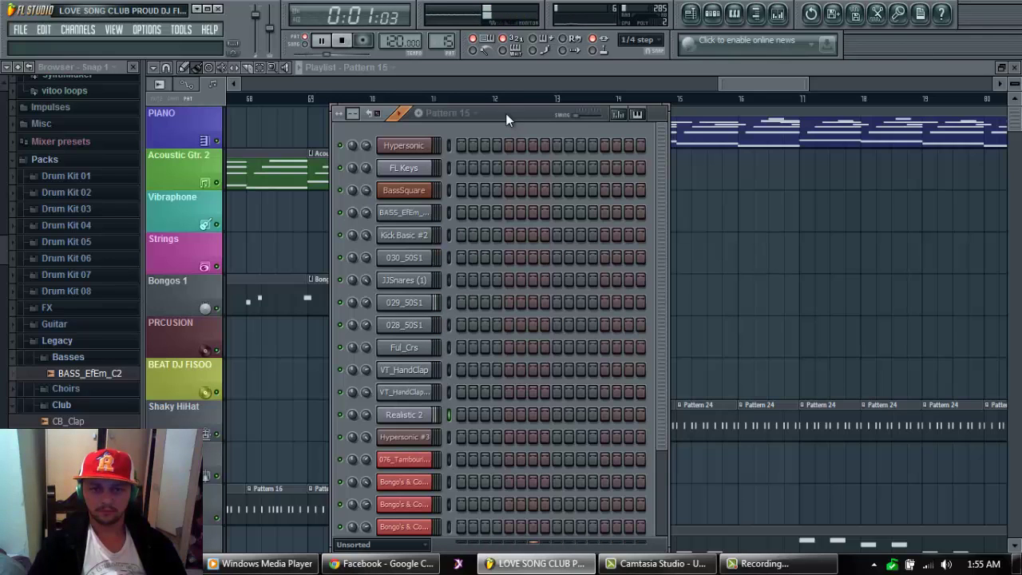
Stop the pattern playback and end the screen recording in the Camtasia recorder
{"action": "left_click", "coordinate": [341, 40]}
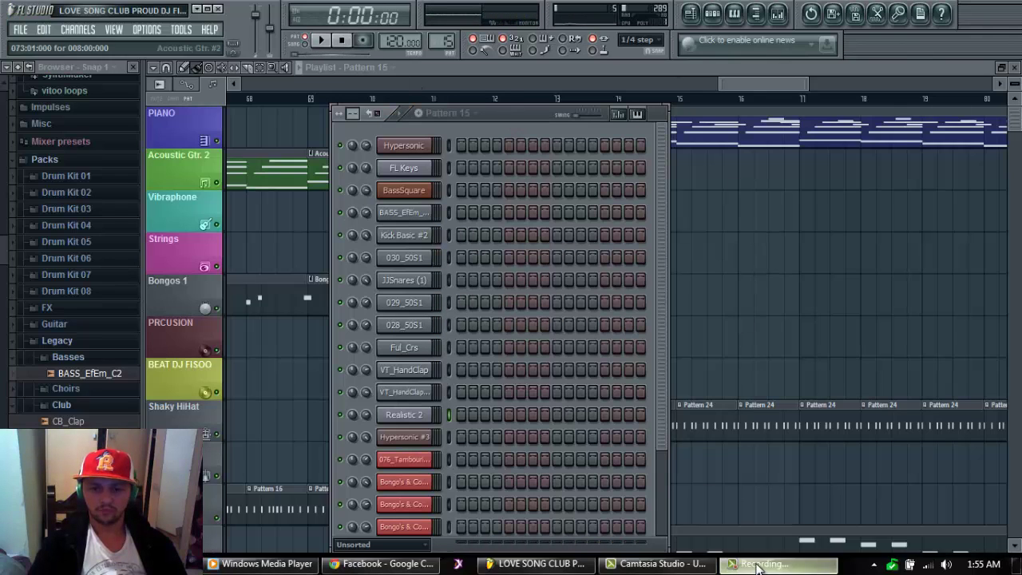
{"action": "left_click", "coordinate": [731, 559]}
{"action": "left_click", "coordinate": [985, 501]}
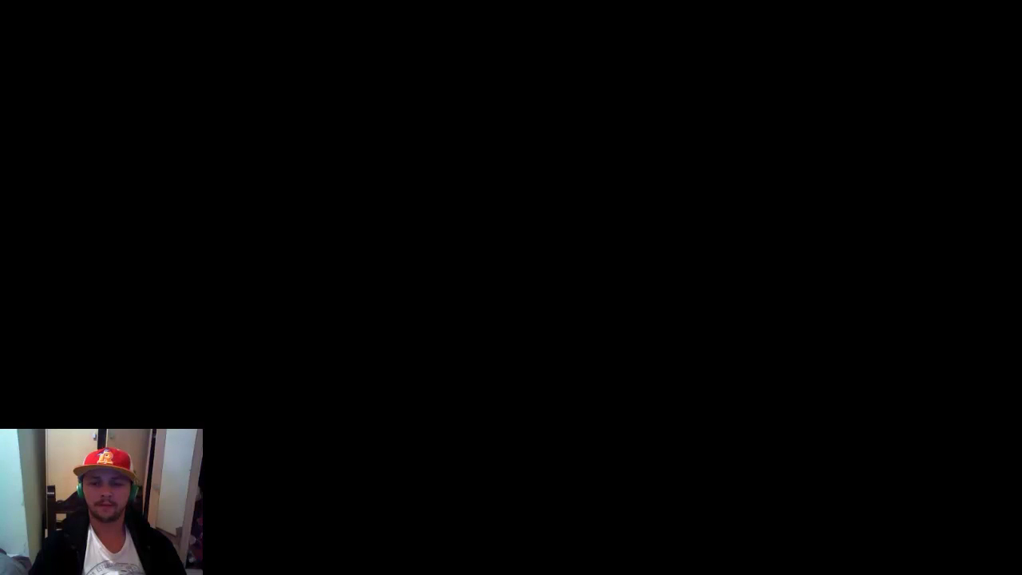